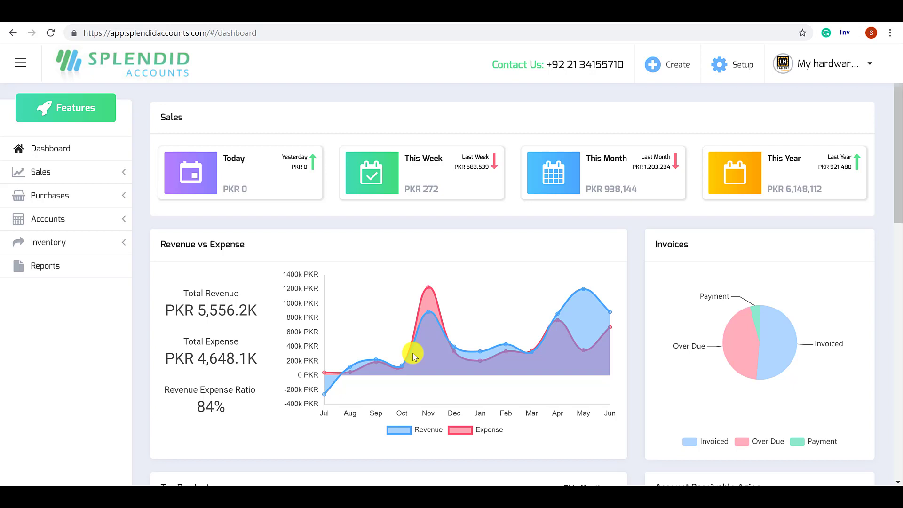
Step: Open the settings section of the company settings for My hardware shop
click(818, 69)
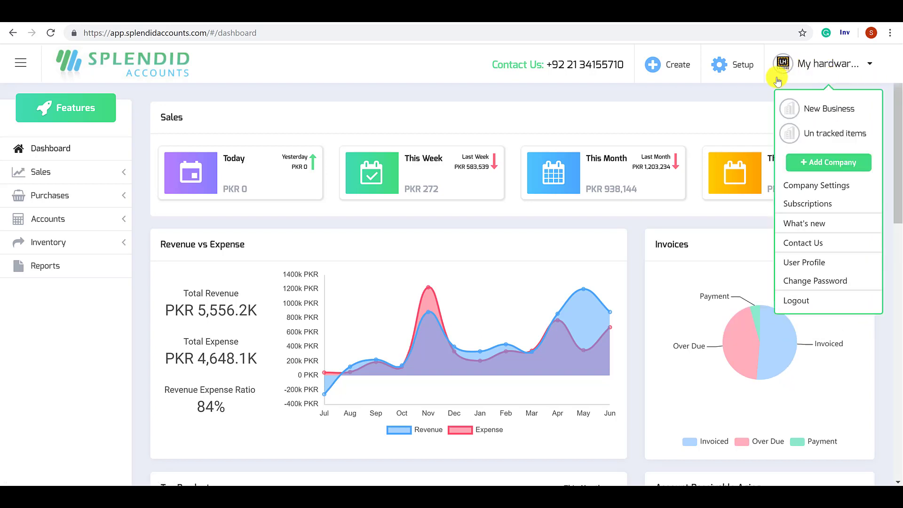
click(803, 62)
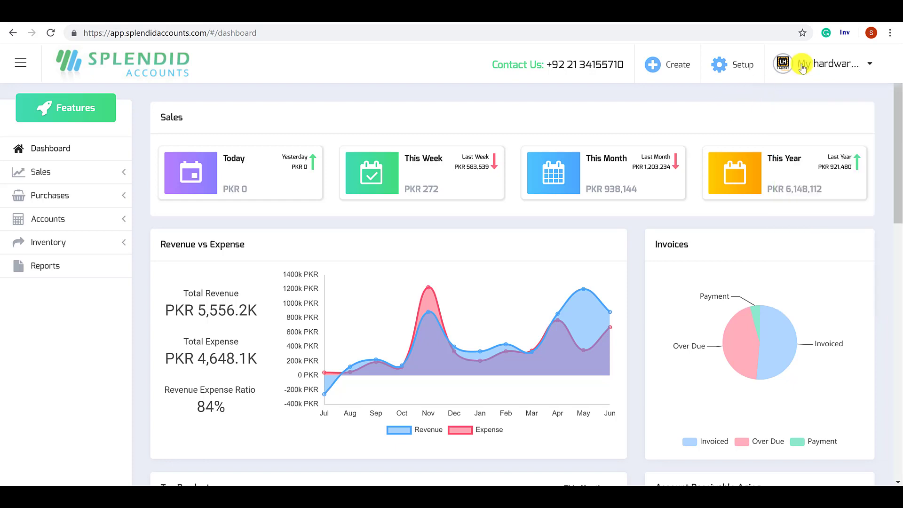
click(804, 64)
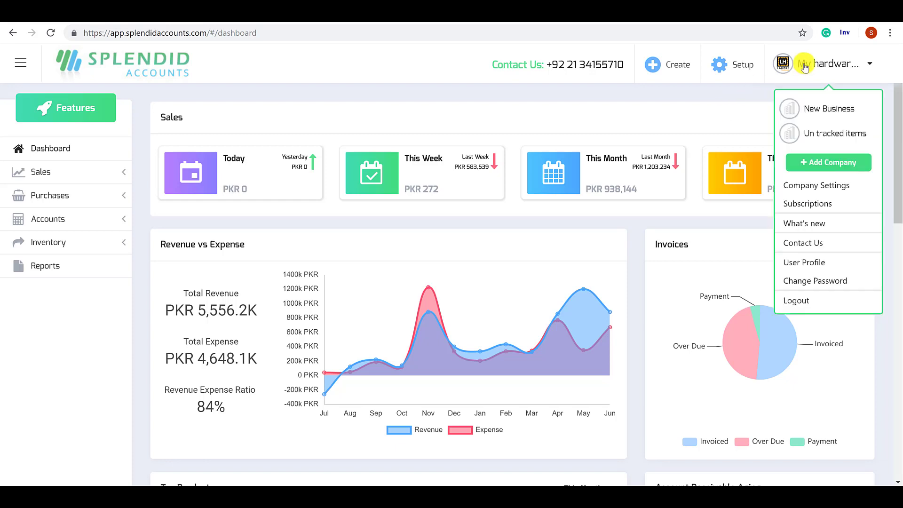
click(825, 189)
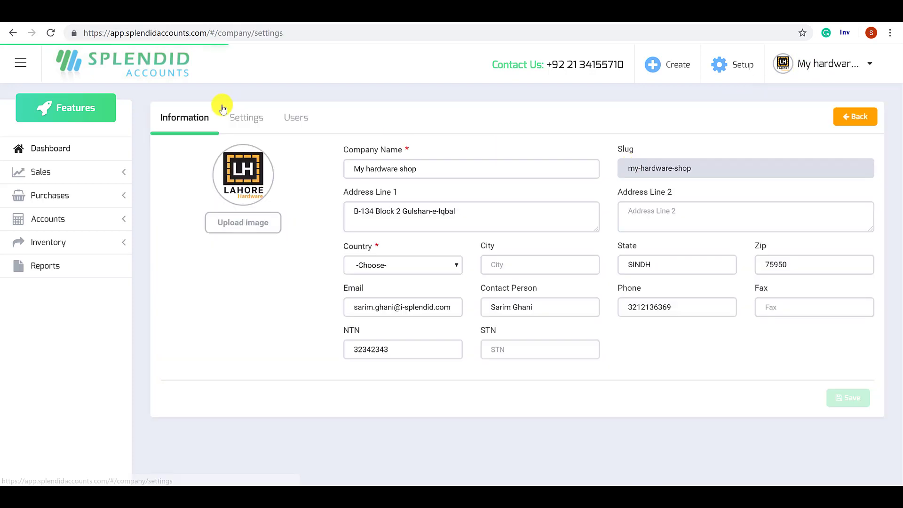
click(249, 123)
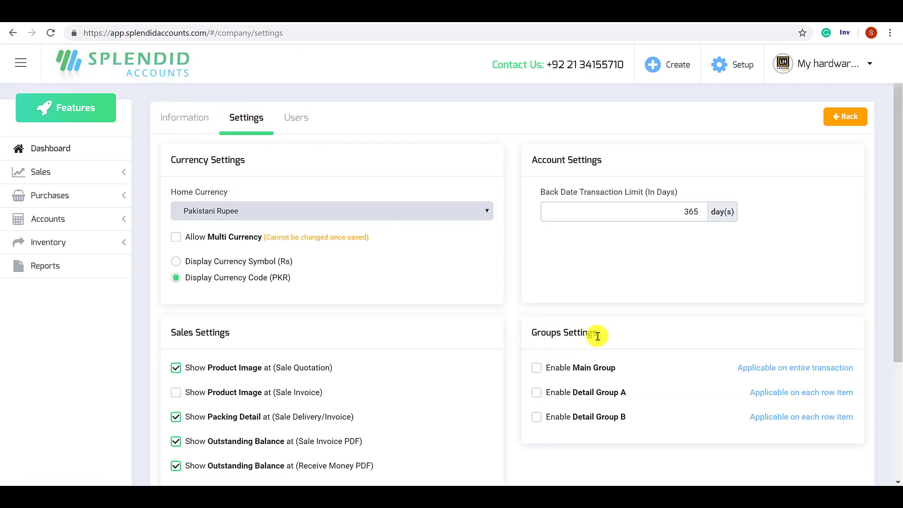
Step: Enable the Main Group, applicable on the entire transaction, in the company's group settings
scroll(598, 335, down, 2)
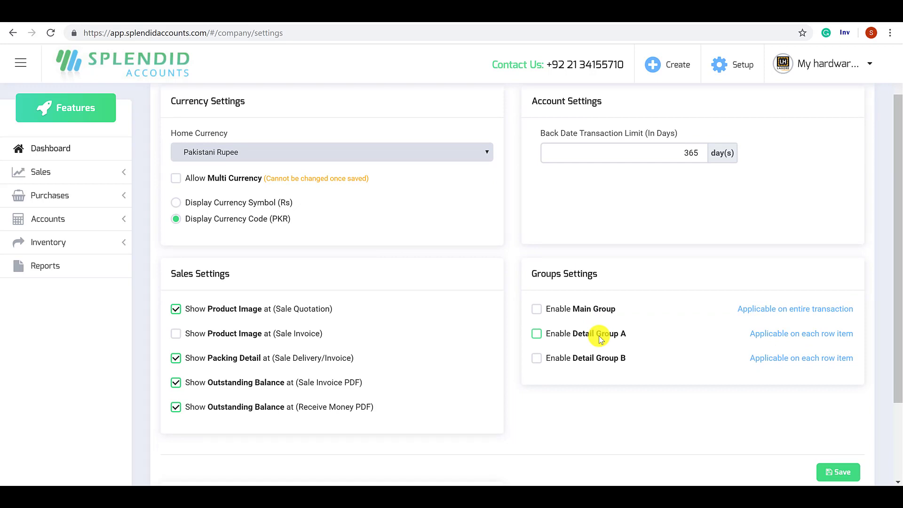
click(604, 312)
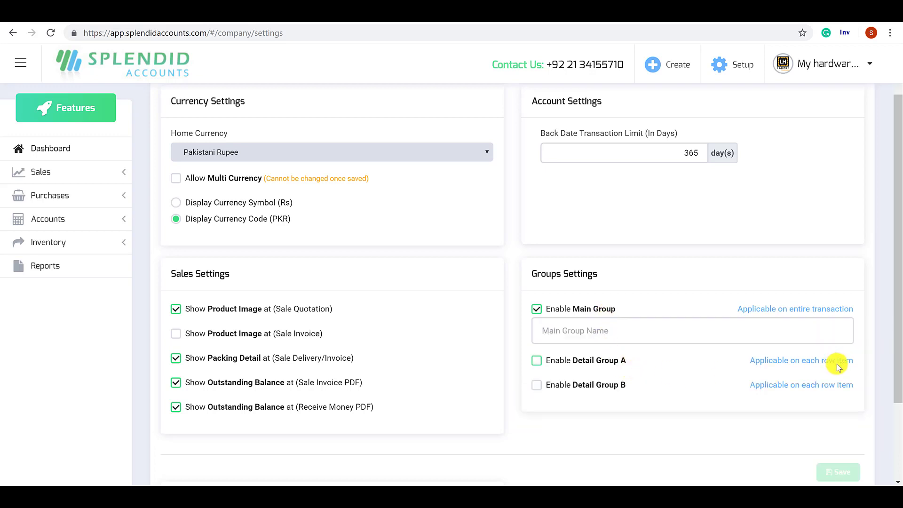
click(629, 363)
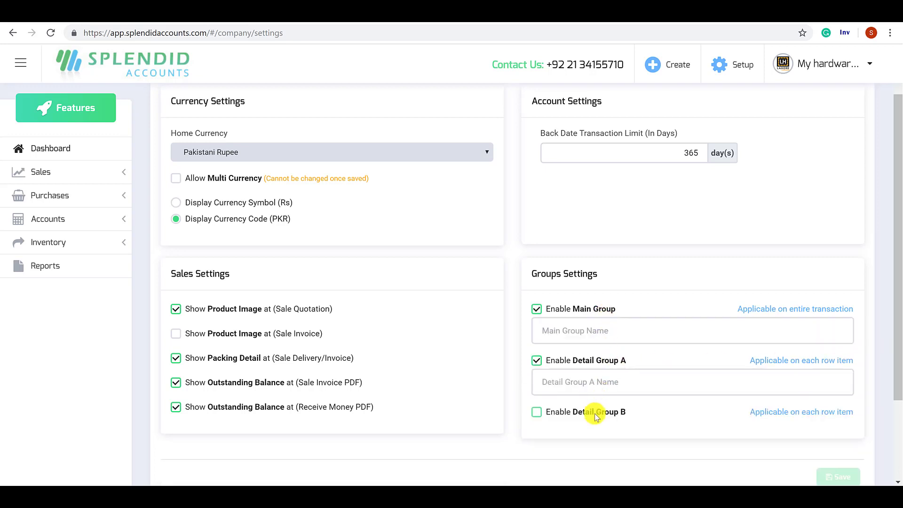
click(597, 415)
click(597, 416)
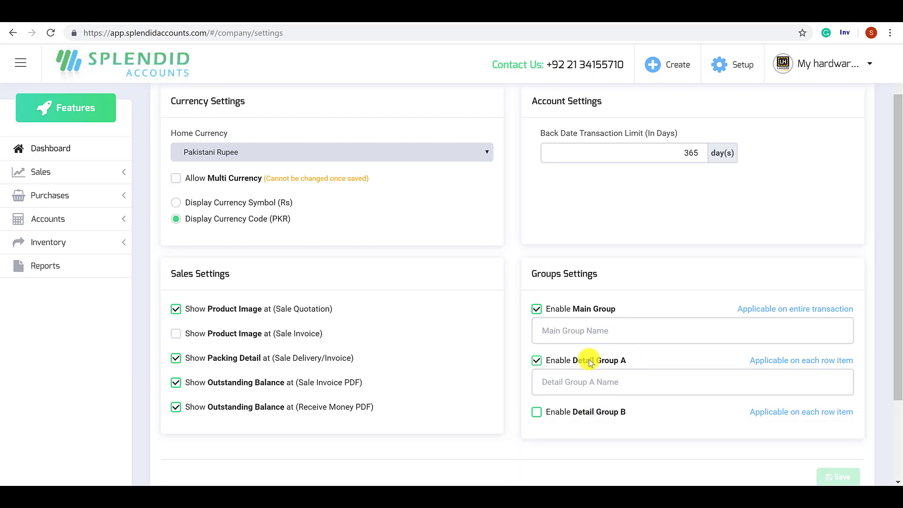
click(590, 363)
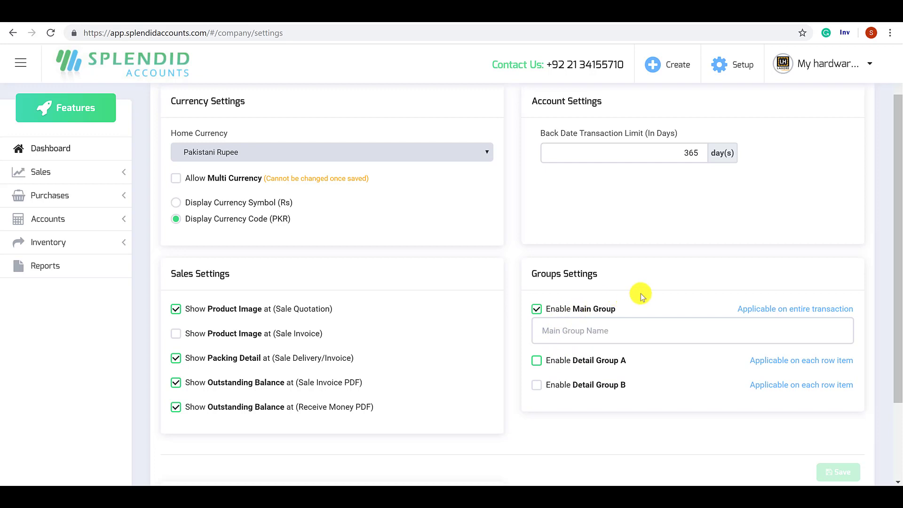
Step: Name the main group Project, enable Detail Group A with the name SalesRep, and save the settings
click(629, 336)
text(Project)
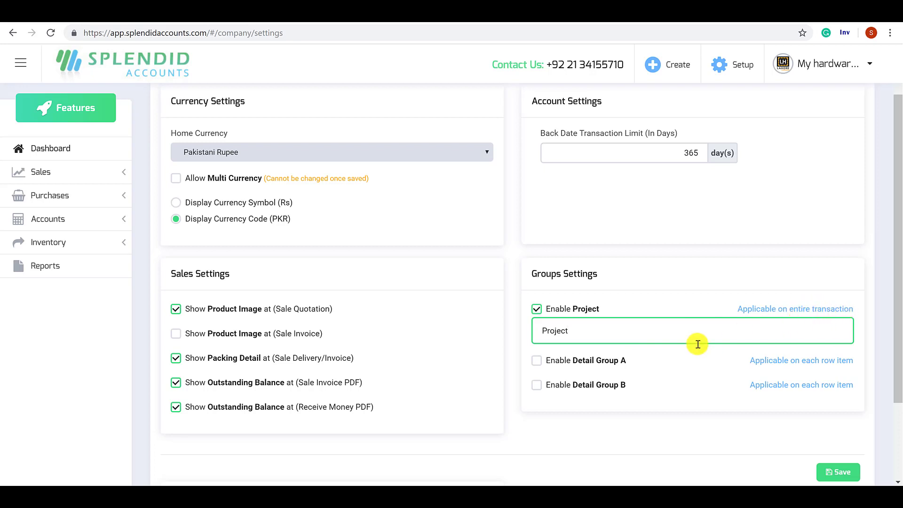
click(594, 360)
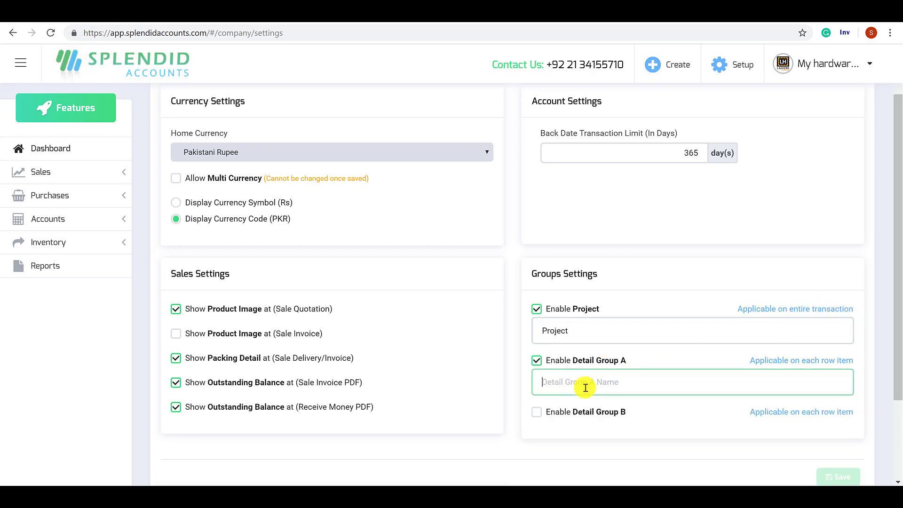
text(SalesRep)
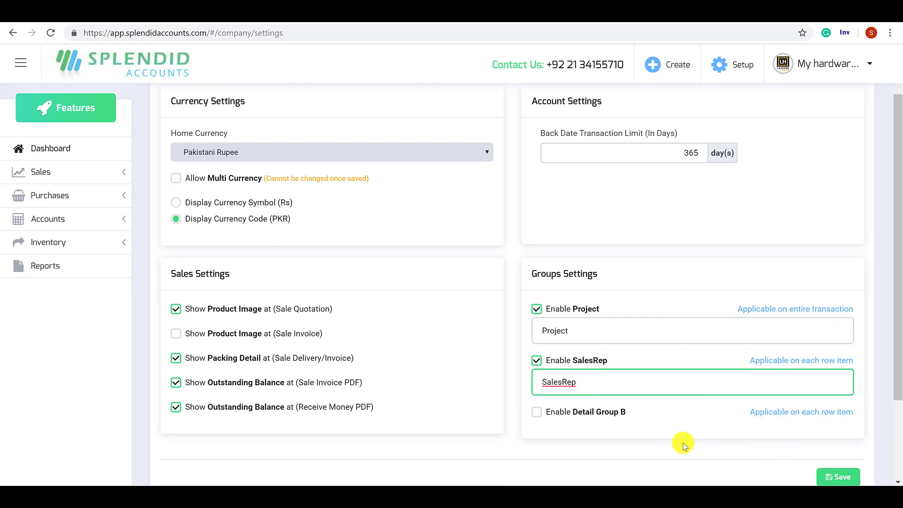
scroll(682, 442, down, 1)
click(833, 418)
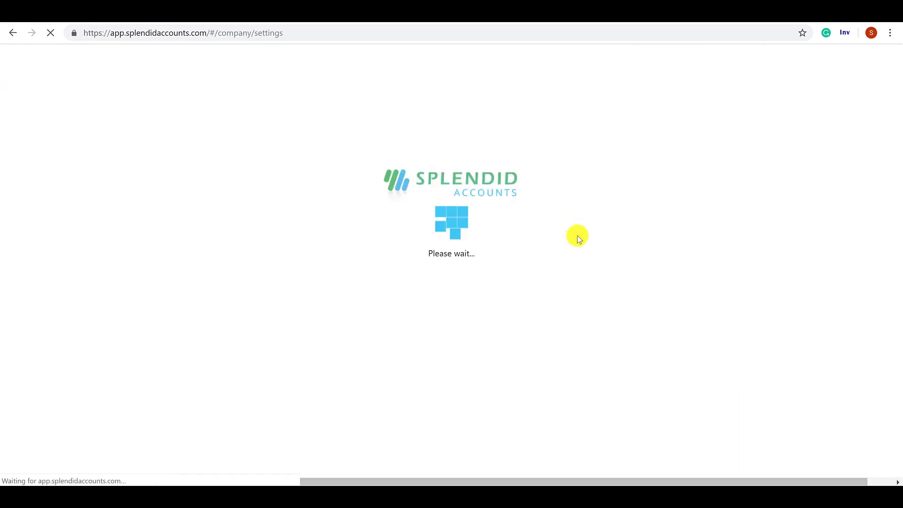
Step: Add a new project named Project Z to the Project group and save it
click(738, 65)
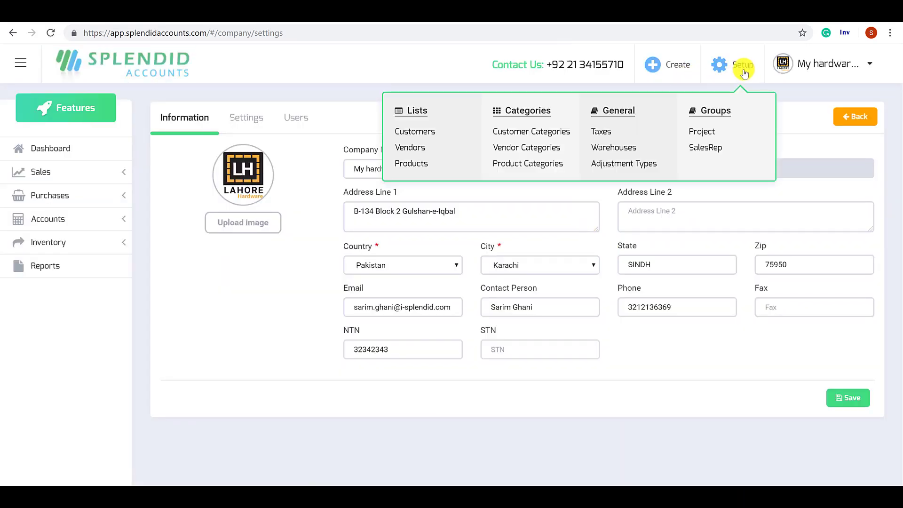
click(701, 132)
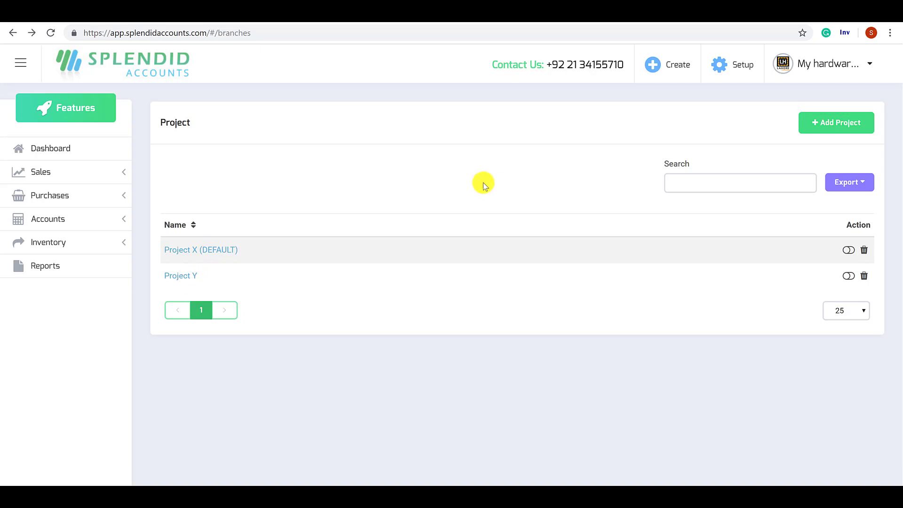
click(837, 125)
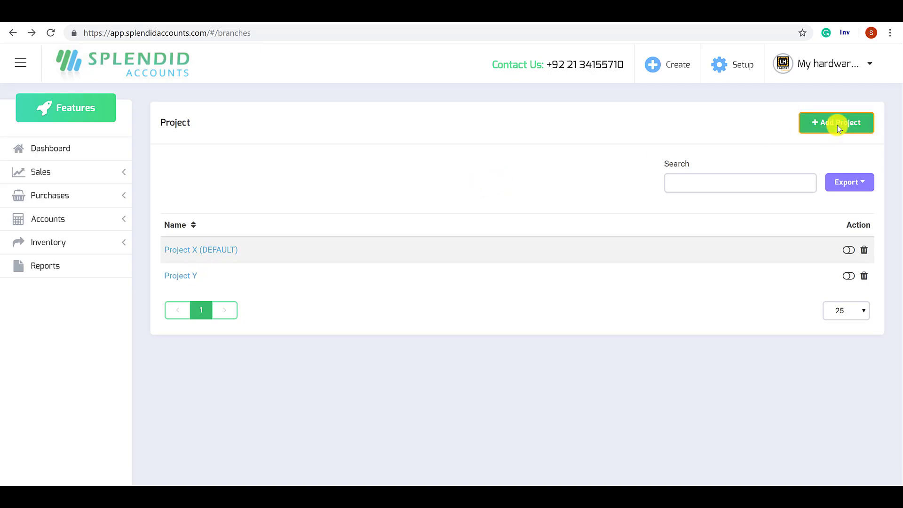
click(325, 168)
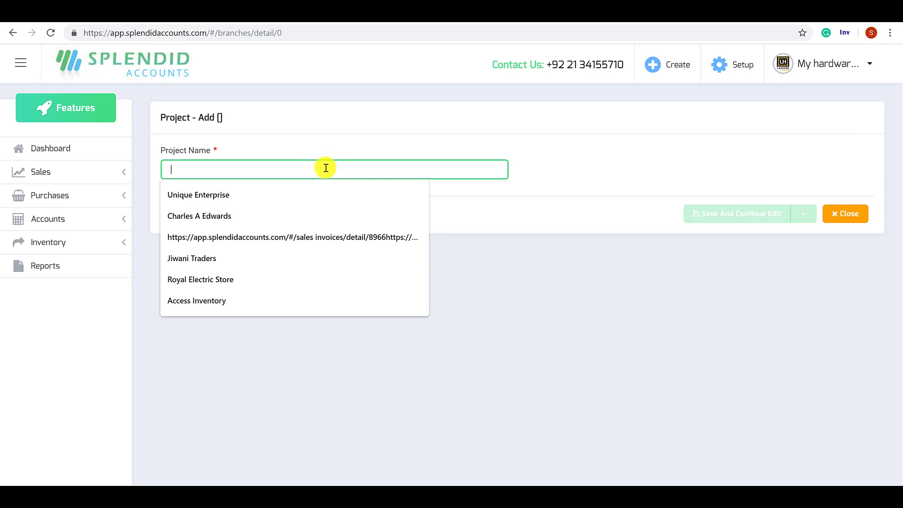
text(Proj)
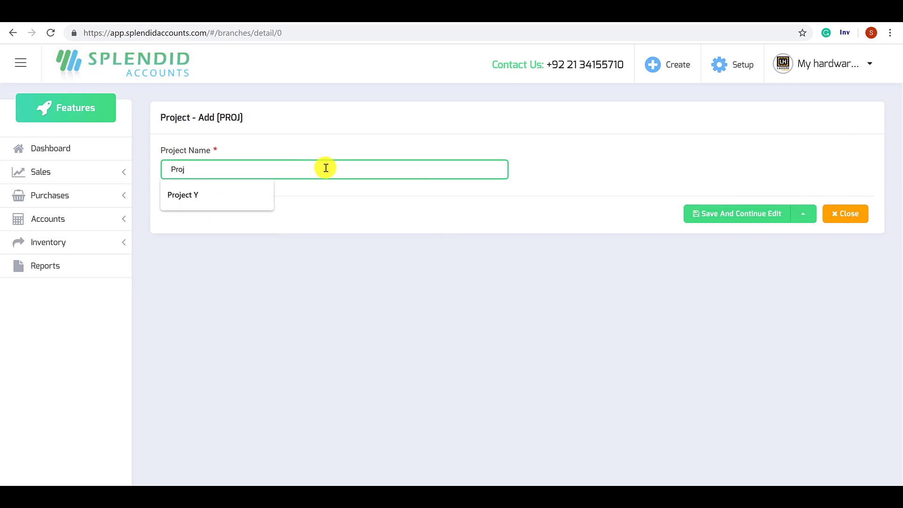
text(ect )
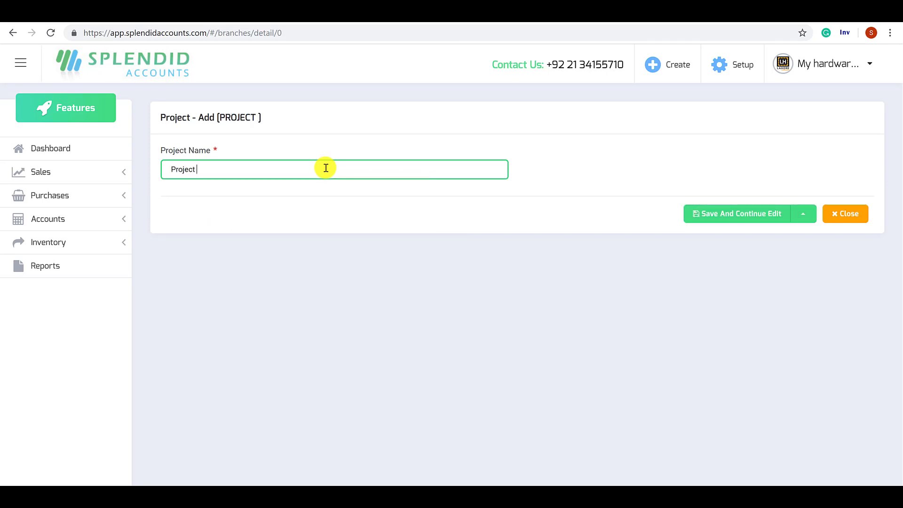
text(Z)
key(Return)
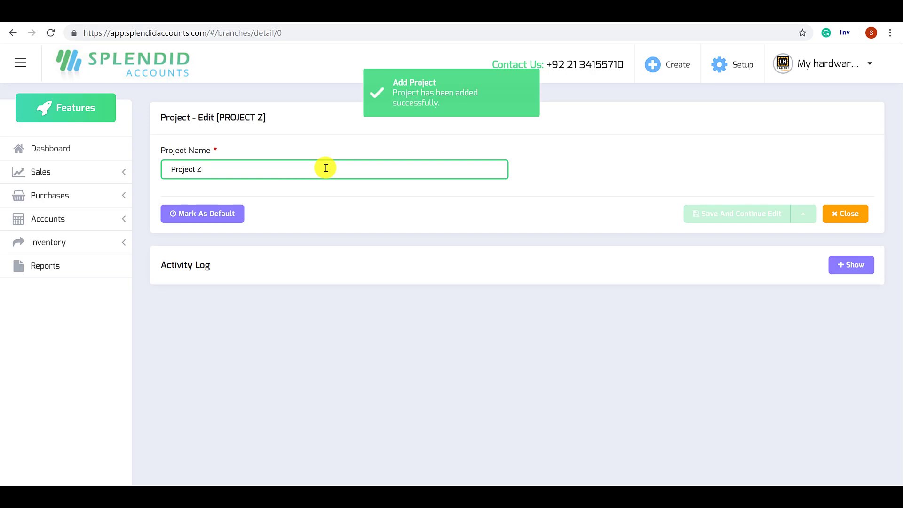
Step: Mark Project Z as the default project and return to the project list
click(207, 213)
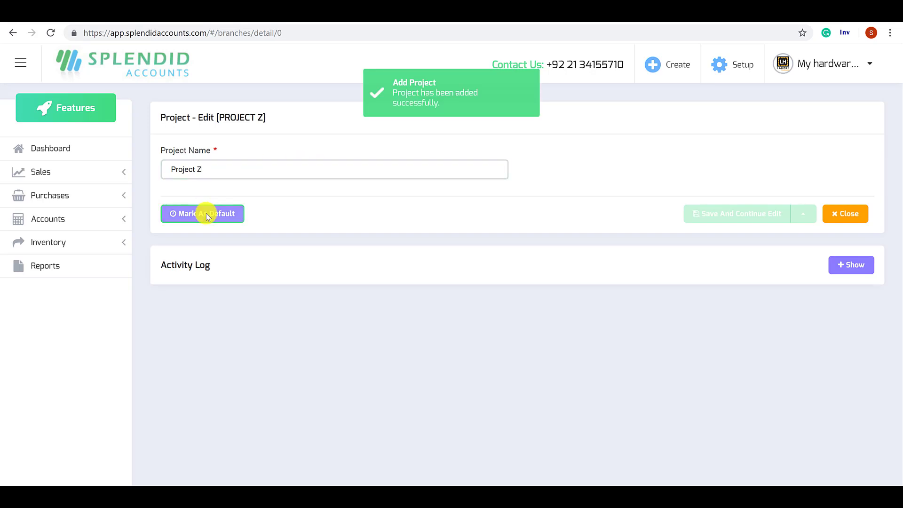
click(850, 213)
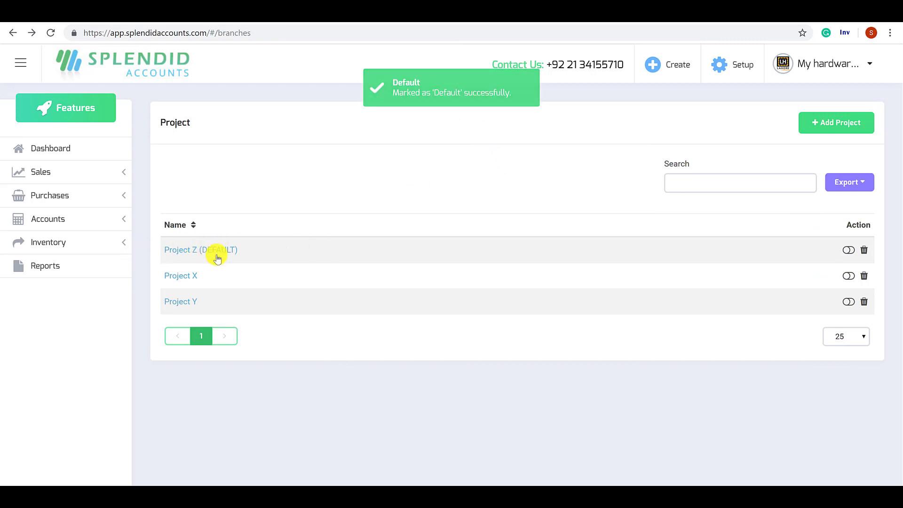
Step: Mark Project Z as inactive in the project list and reactivate it
click(848, 251)
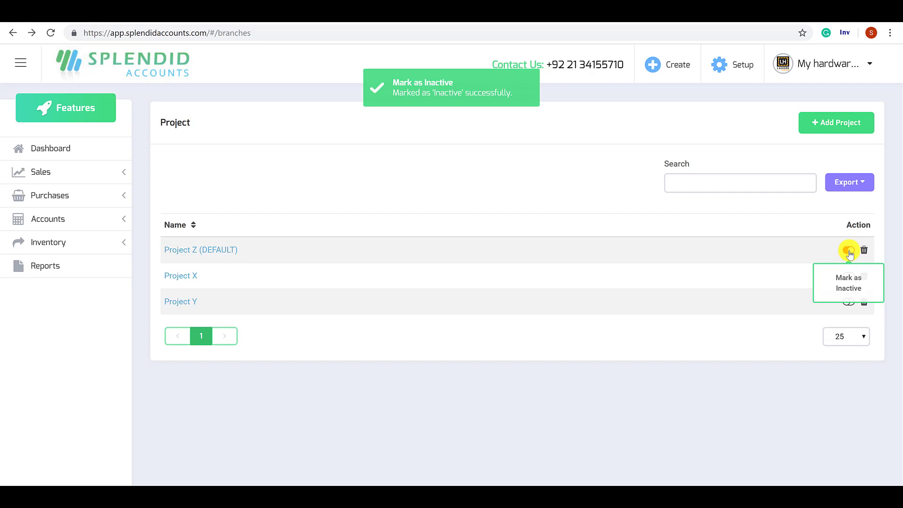
click(848, 251)
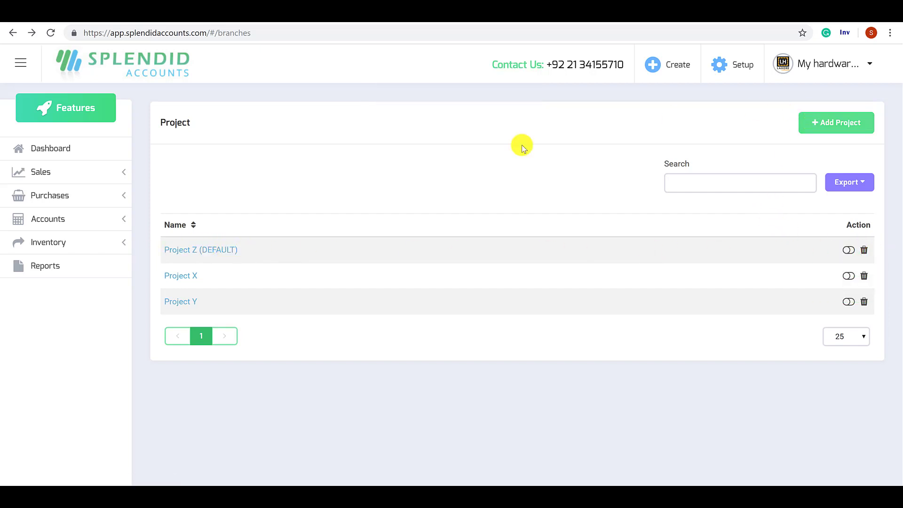
Step: Open the SalesRep group list to review its entries
click(62, 177)
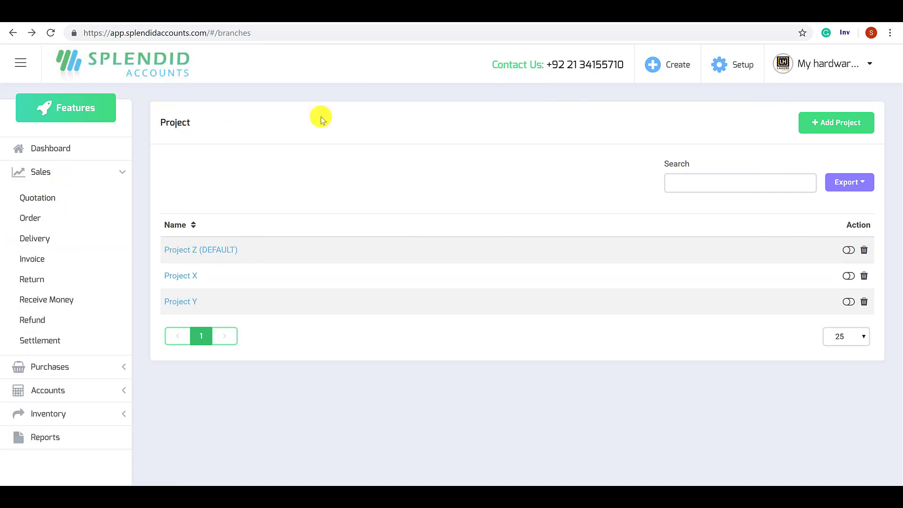
click(732, 64)
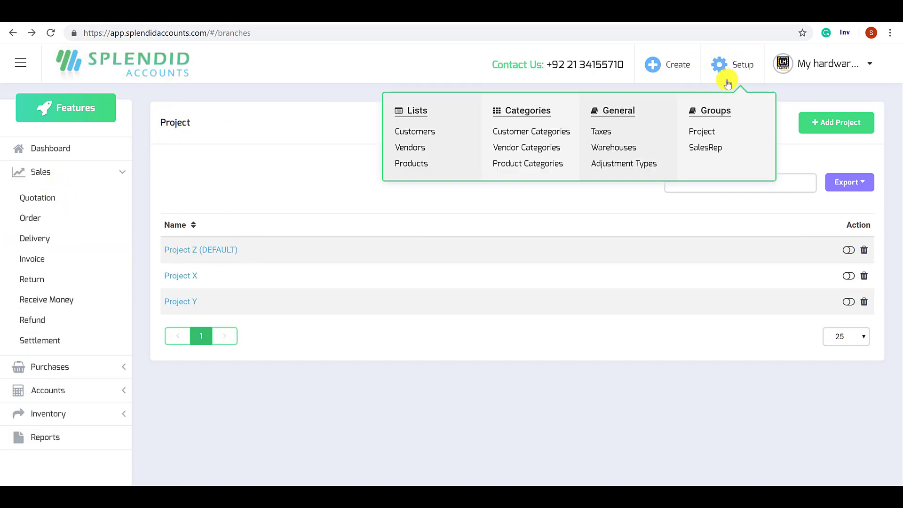
click(708, 152)
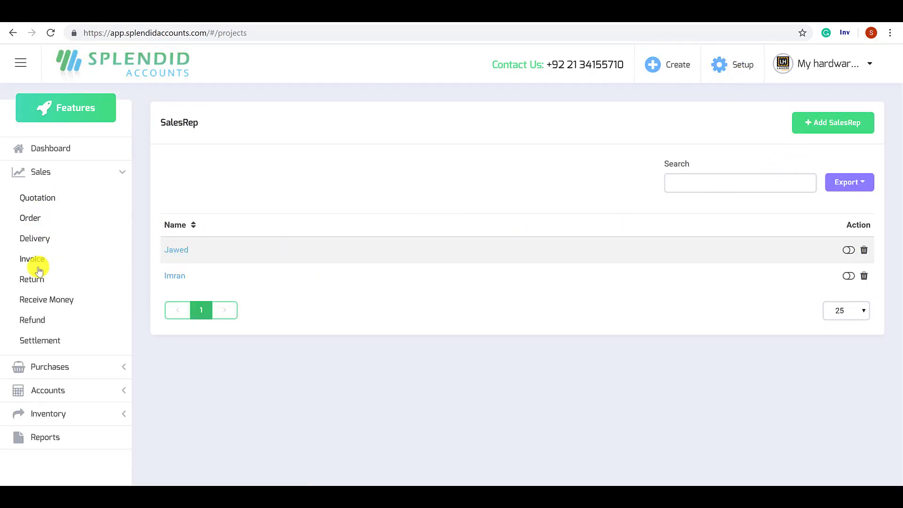
Step: Try assigning a sales representative to the row item and Project Y to a new sale quotation, and discard the quotation unsaved
click(31, 199)
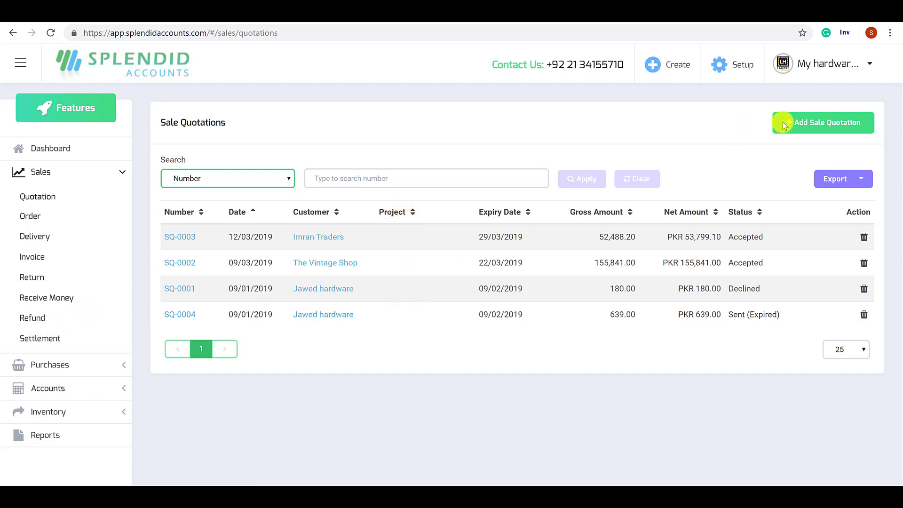
click(829, 122)
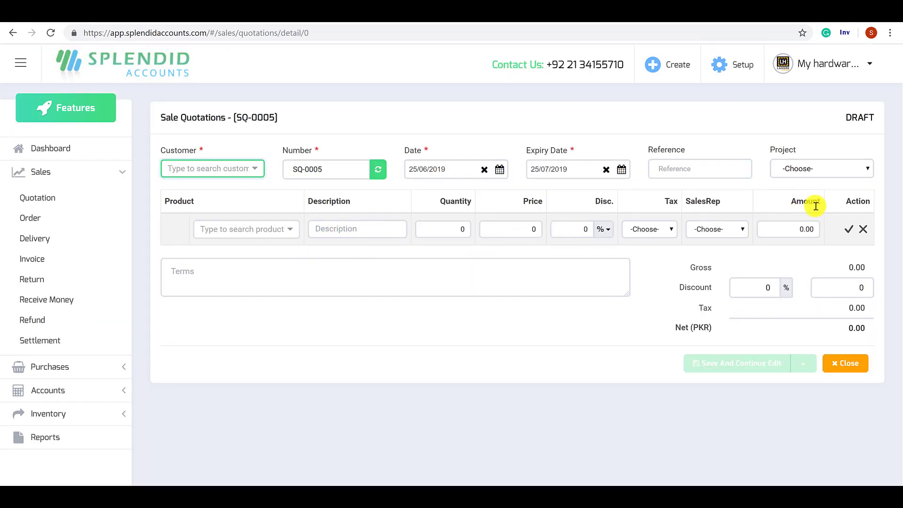
click(730, 229)
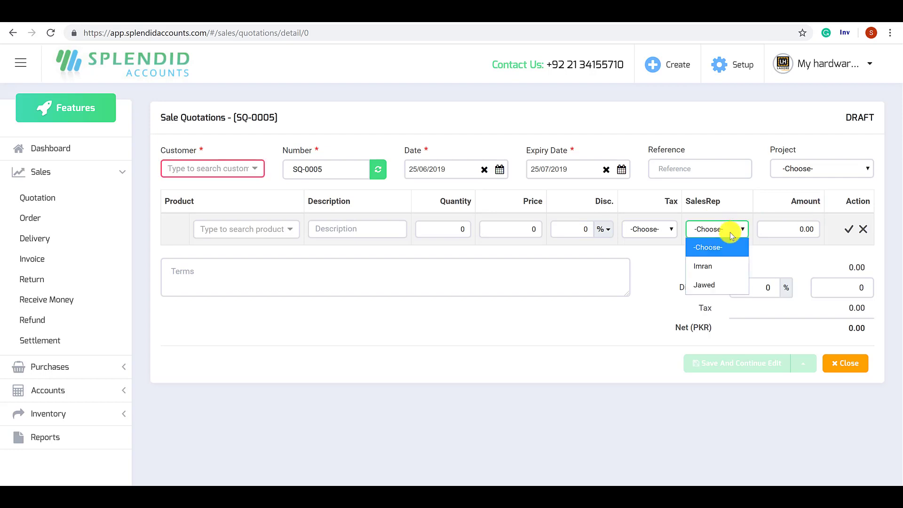
click(714, 266)
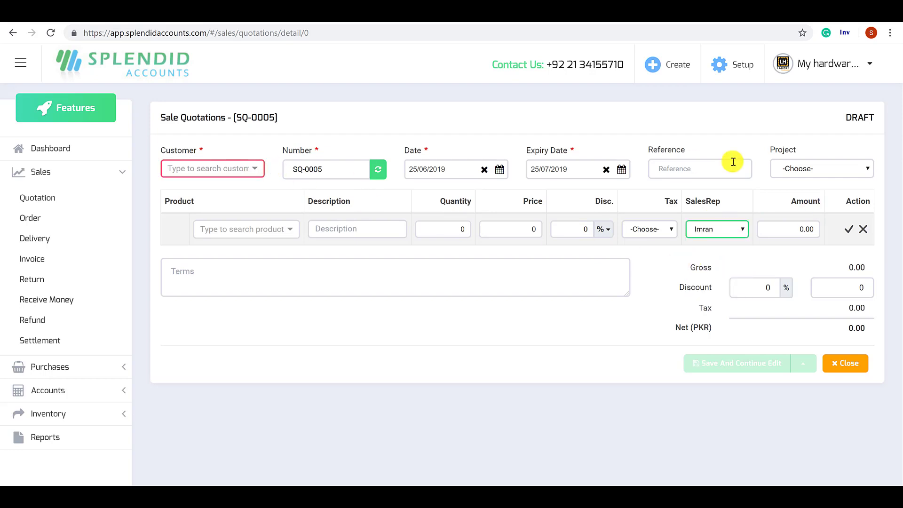
click(827, 168)
click(800, 221)
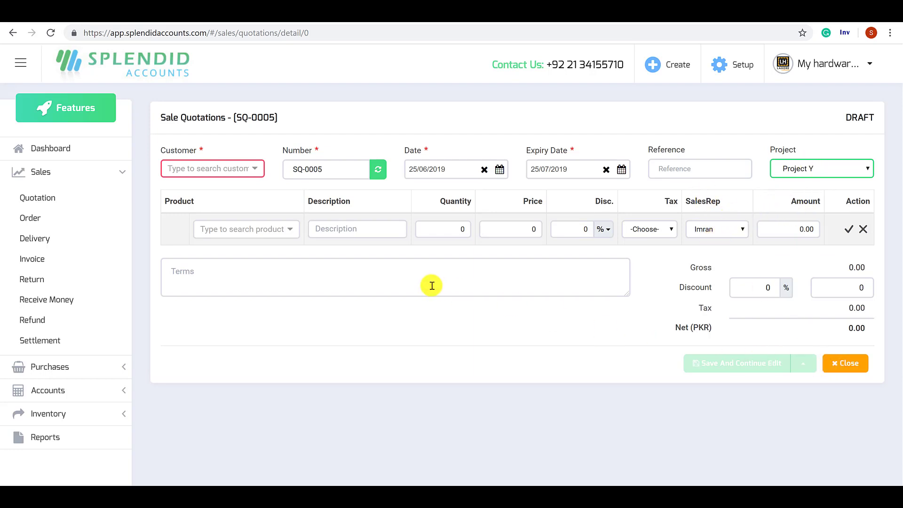
click(850, 368)
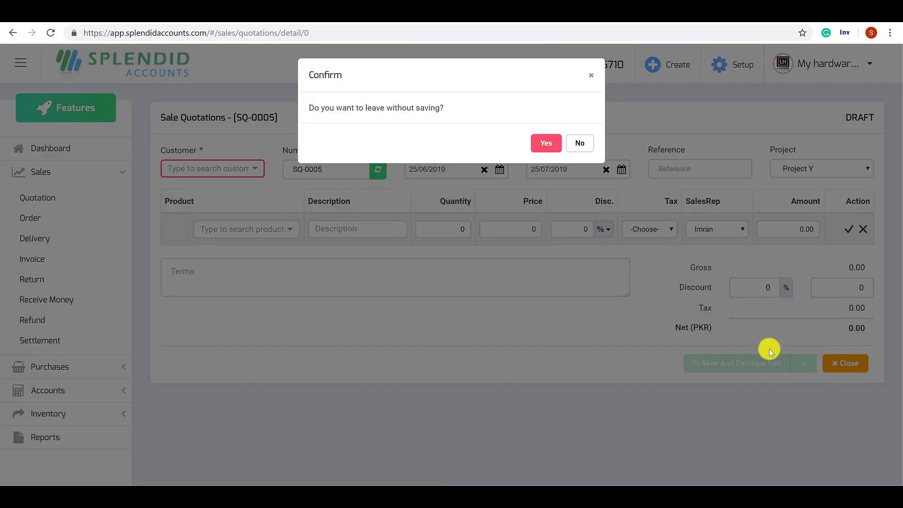
click(547, 143)
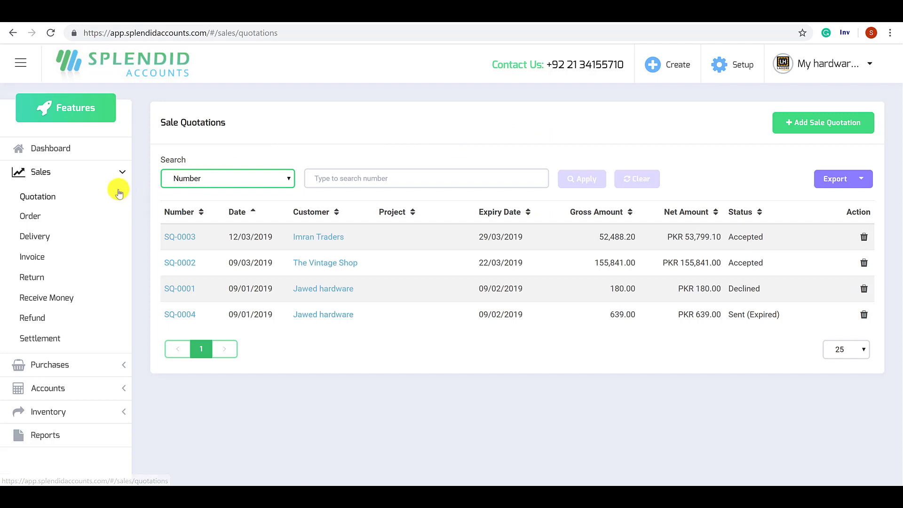
Step: Open the sale invoices list, view the Project Y invoice's project and SalesRep assignments, and close it
click(38, 257)
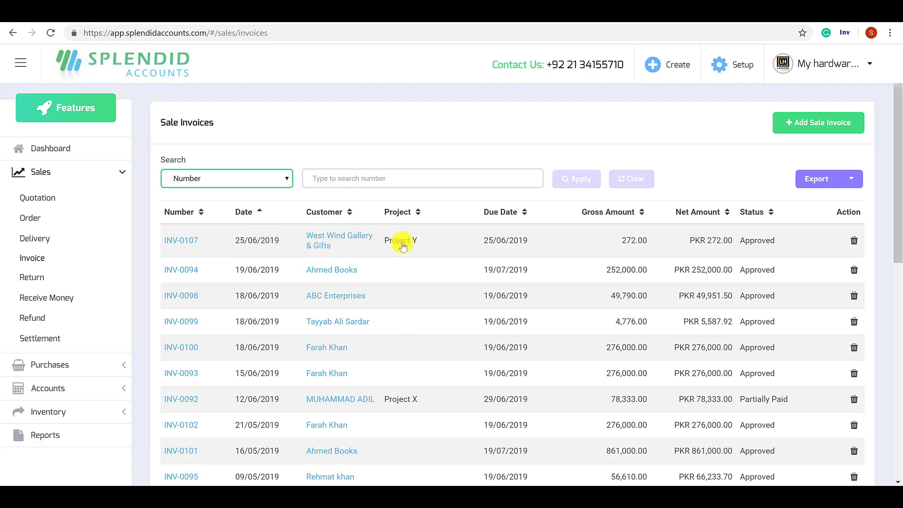
click(189, 241)
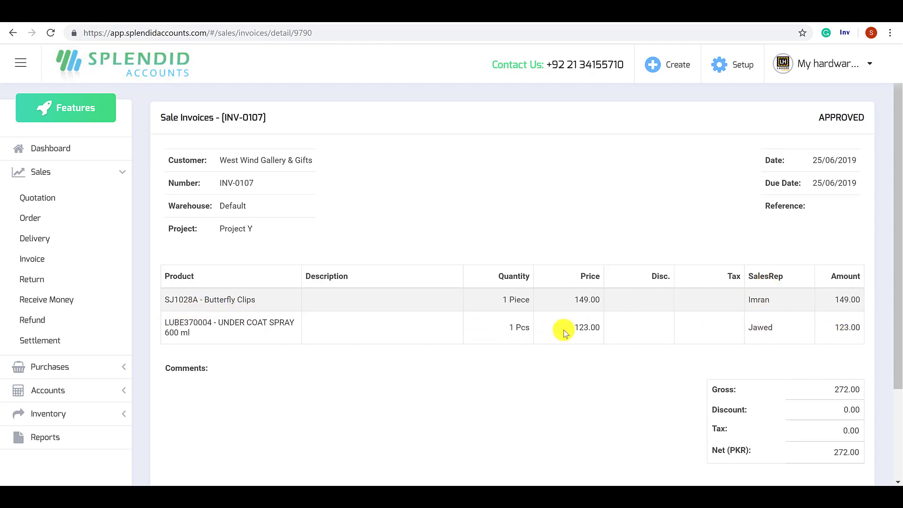
scroll(669, 340, down, 3)
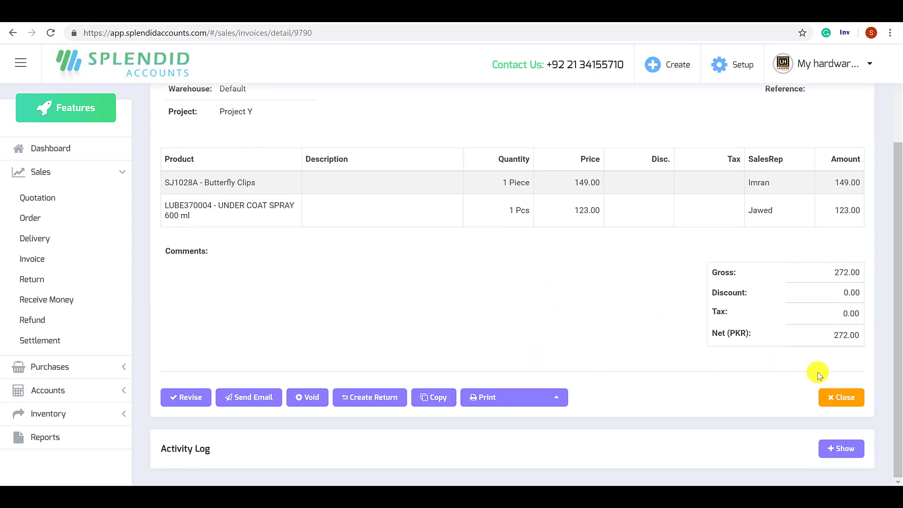
click(825, 397)
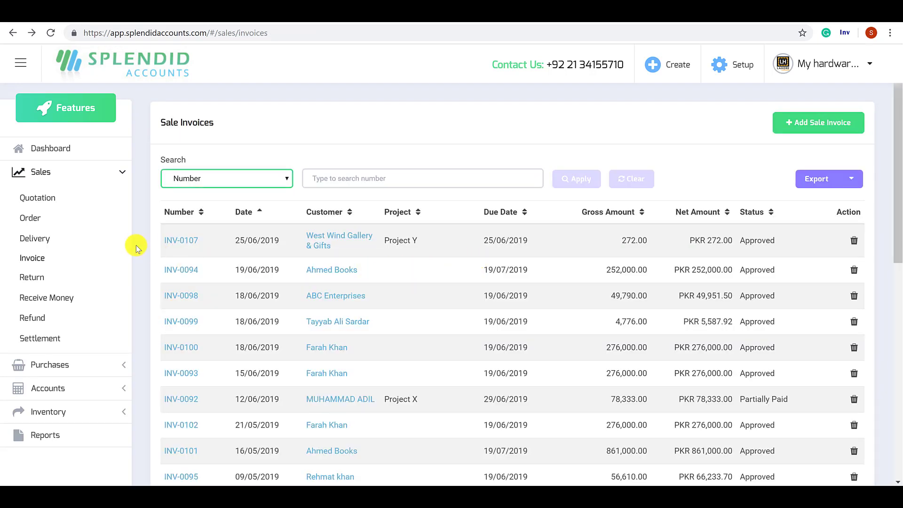
Step: Generate the Profit and Loss report for all projects and sales representatives and examine its net income
scroll(61, 298, down, 1)
click(50, 440)
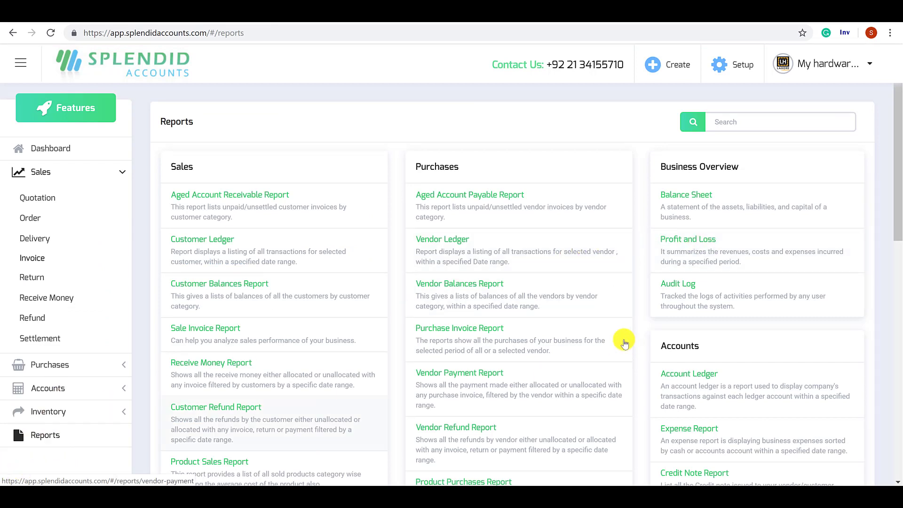
click(701, 248)
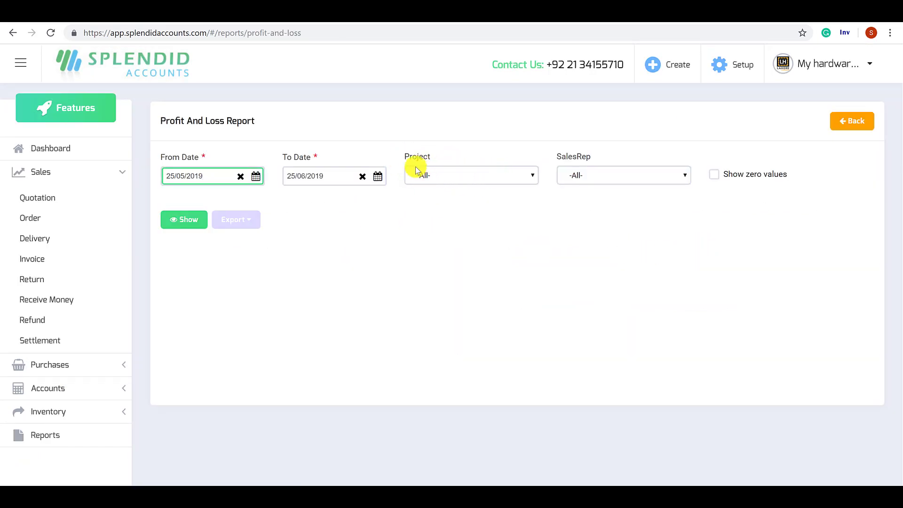
click(185, 223)
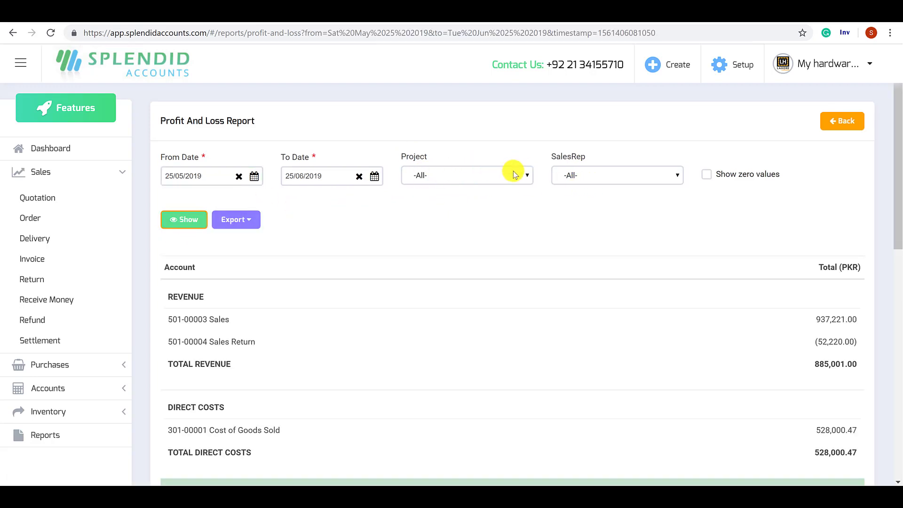
scroll(591, 247, down, 10)
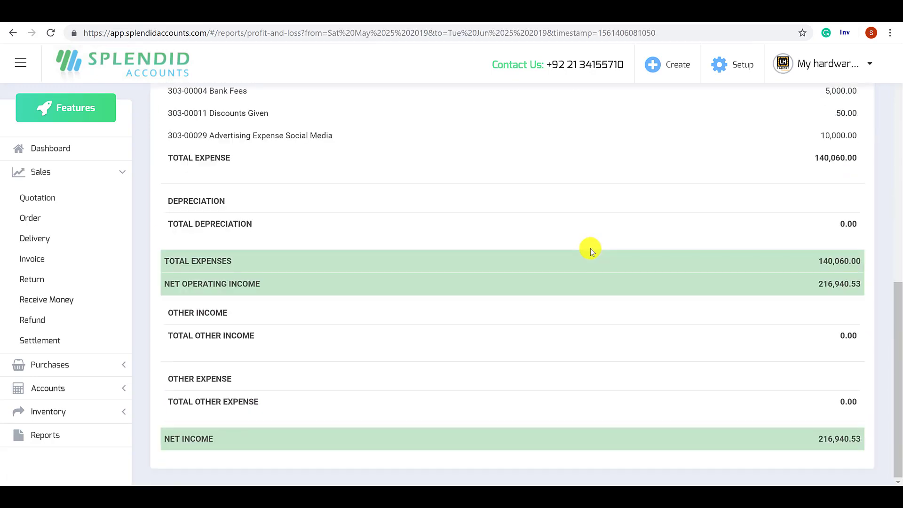
scroll(590, 248, up, 10)
scroll(353, 226, down, 10)
double_click(827, 440)
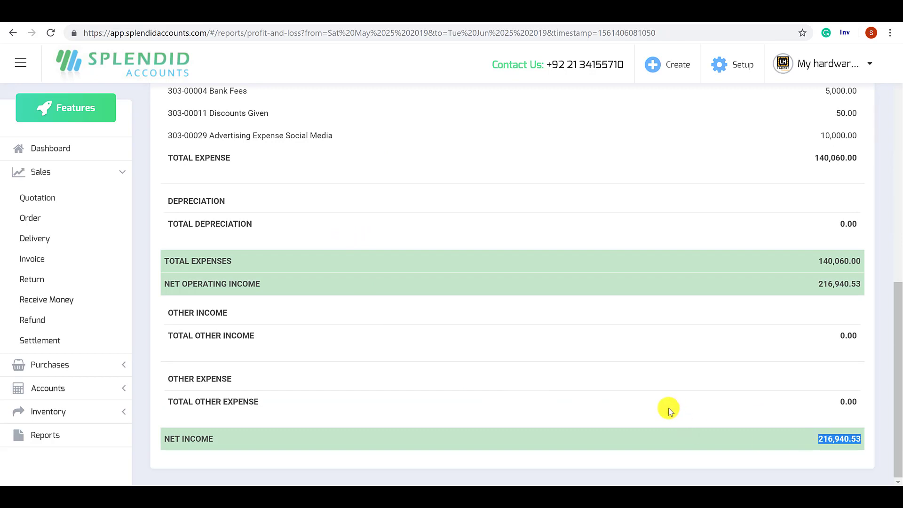
Step: Filter the Profit and Loss report by Project Y and examine that project's net income
scroll(619, 389, up, 10)
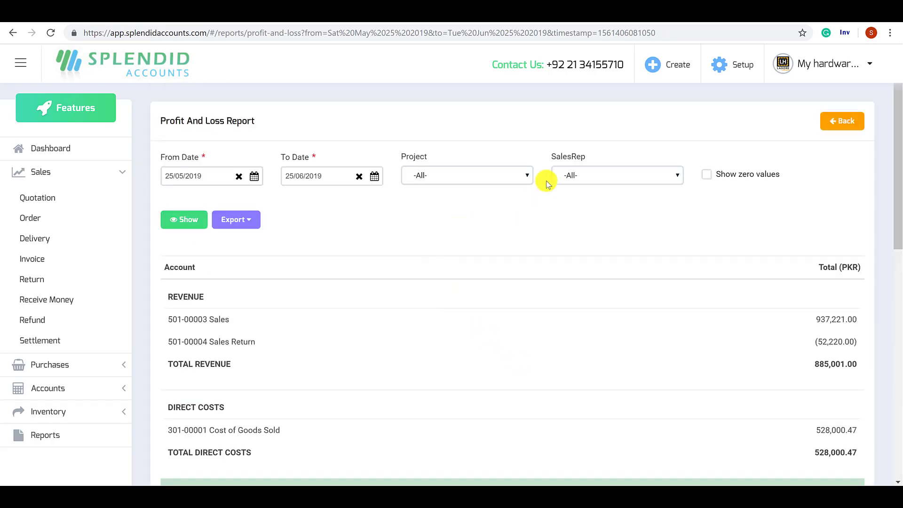
click(520, 174)
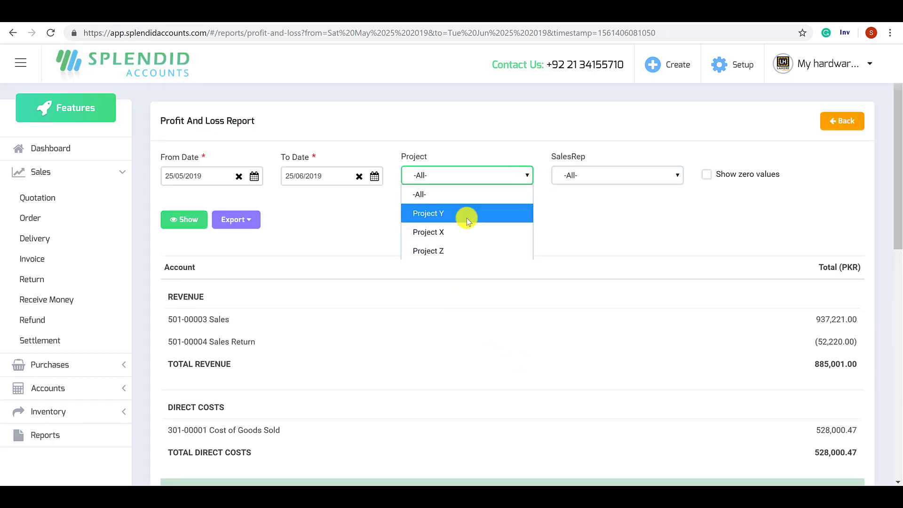
click(467, 216)
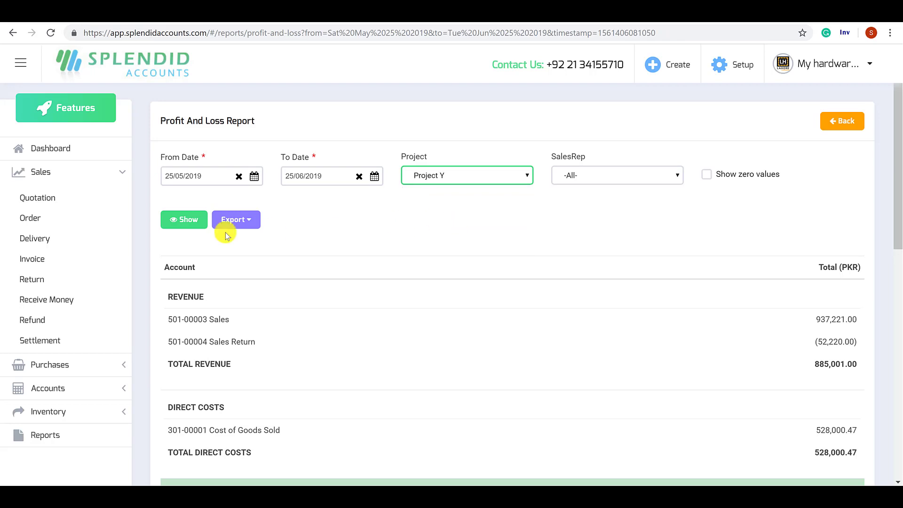
click(173, 225)
scroll(712, 341, down, 8)
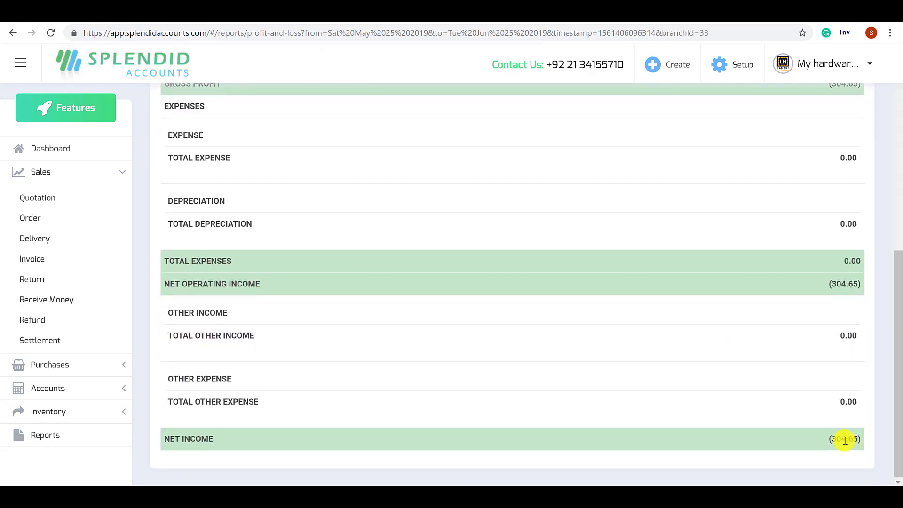
Step: Filter the Profit and Loss report by Project X and examine that project's net income
scroll(720, 385, up, 8)
click(445, 170)
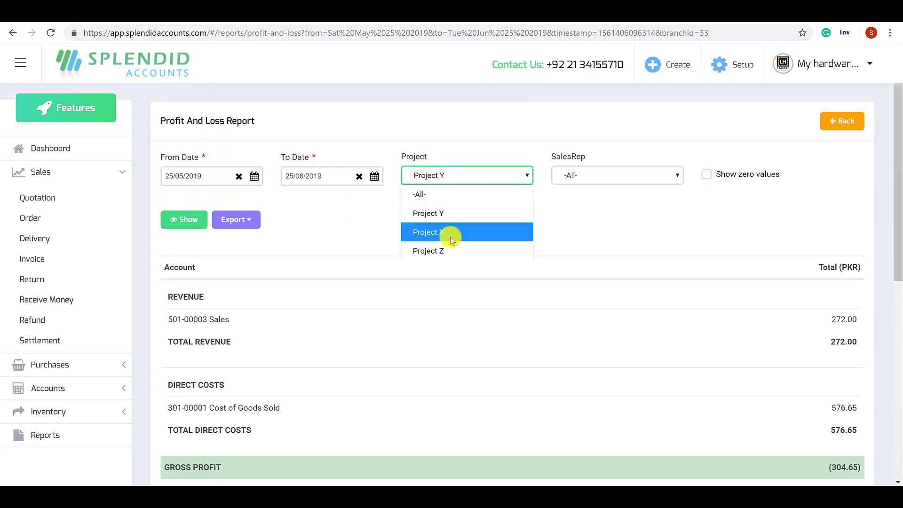
click(451, 233)
click(176, 224)
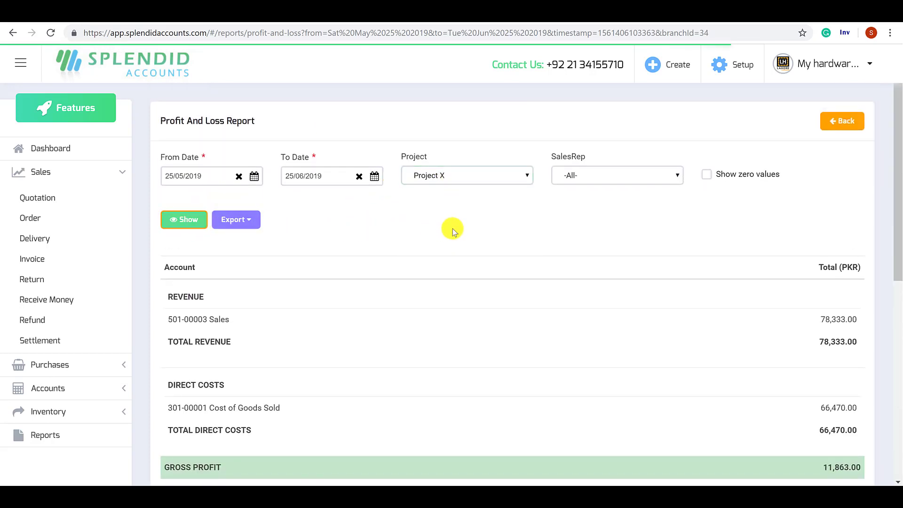
scroll(463, 245, down, 1)
scroll(781, 389, down, 7)
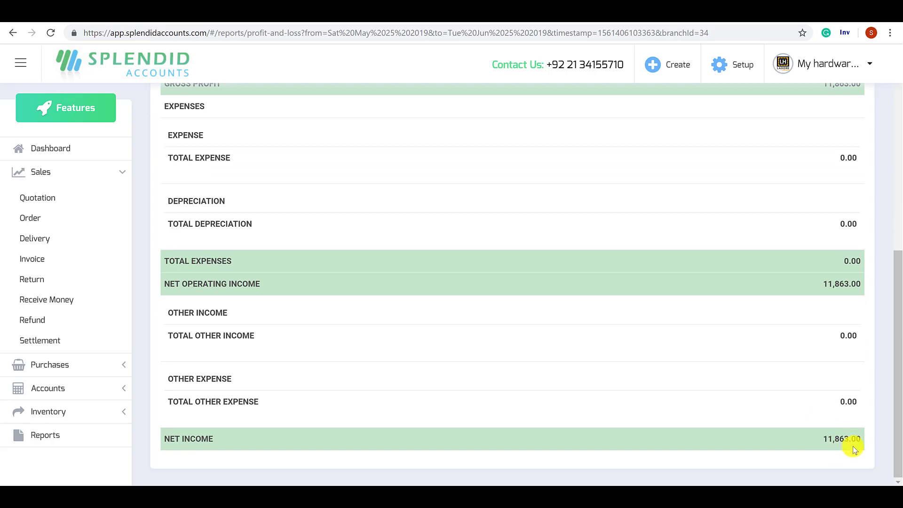
Step: Filter the Profit and Loss report by Project Z and examine its figures
scroll(633, 318, up, 8)
click(498, 178)
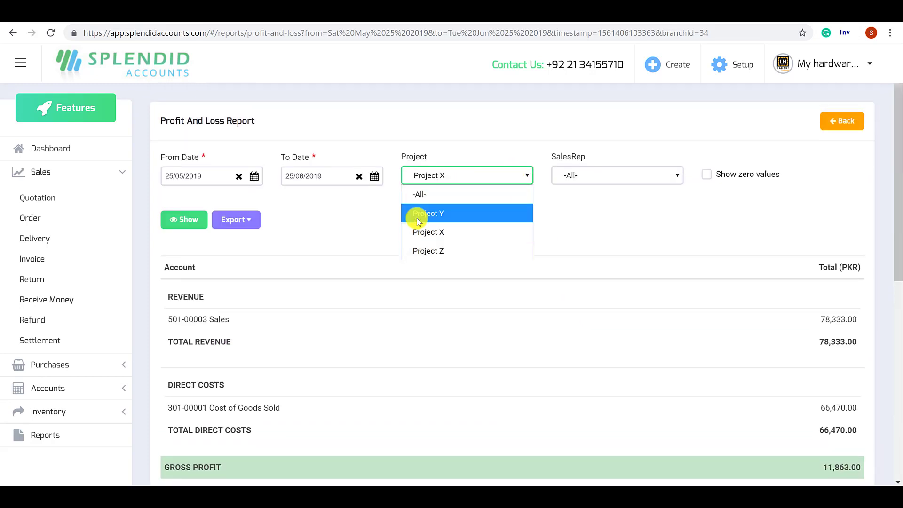
click(433, 254)
click(176, 222)
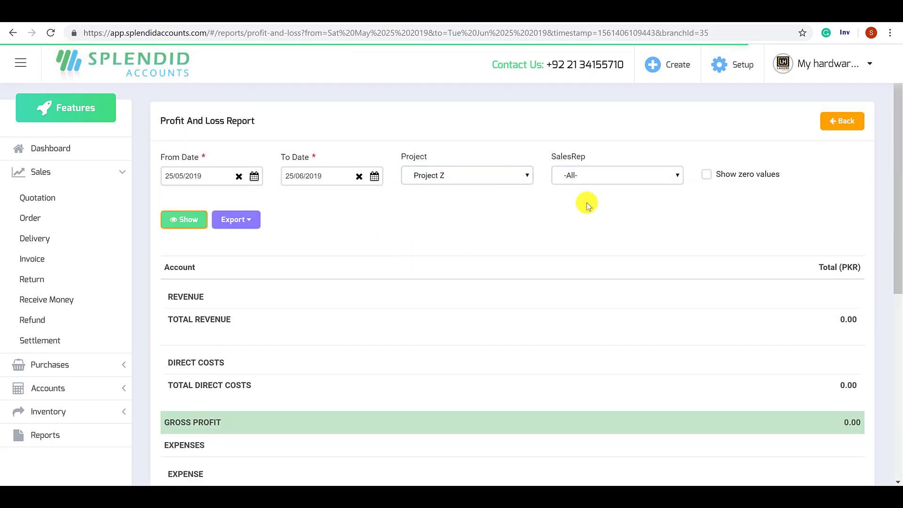
scroll(748, 379, down, 7)
Step: Filter the Profit and Loss report by Project Y and the first listed sales representative, and examine the net income
scroll(721, 368, up, 7)
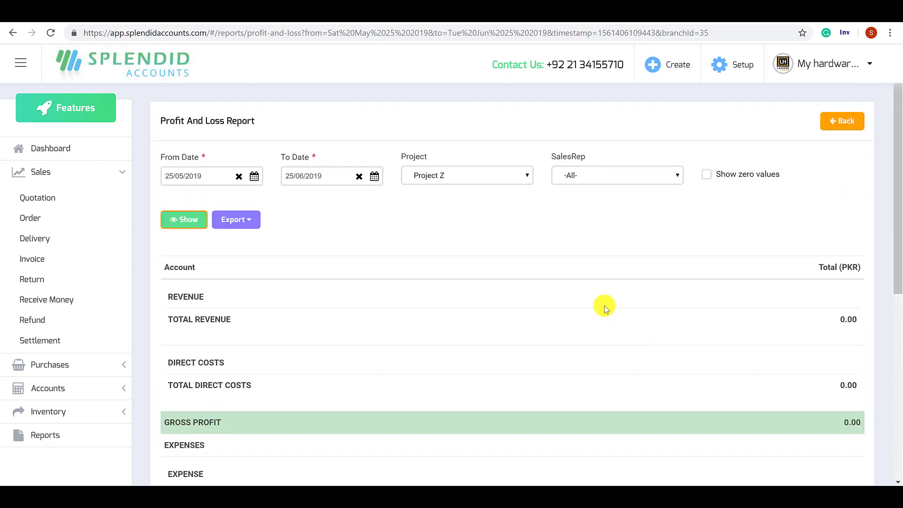
click(588, 179)
click(484, 177)
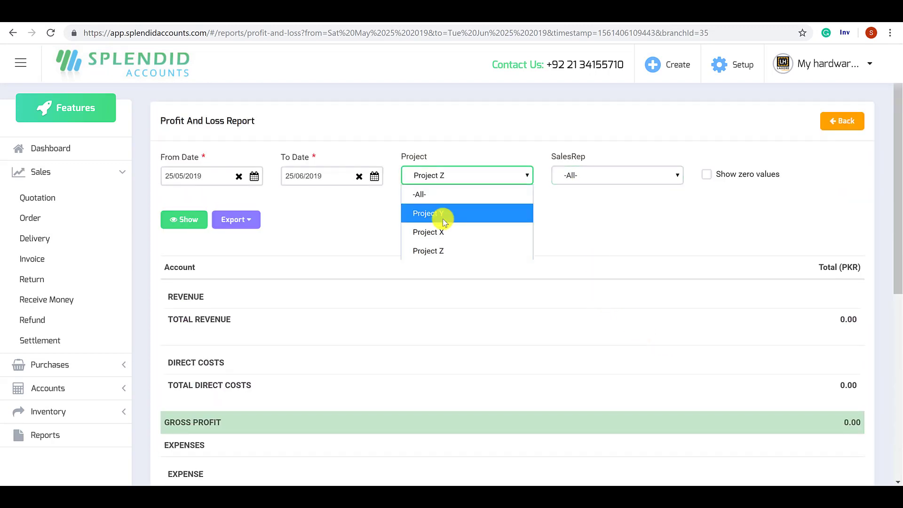
click(443, 217)
click(604, 170)
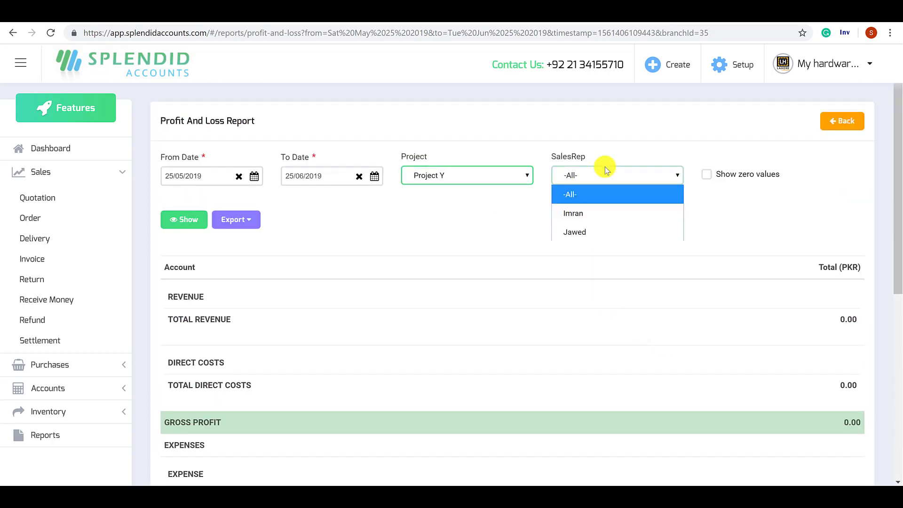
click(609, 213)
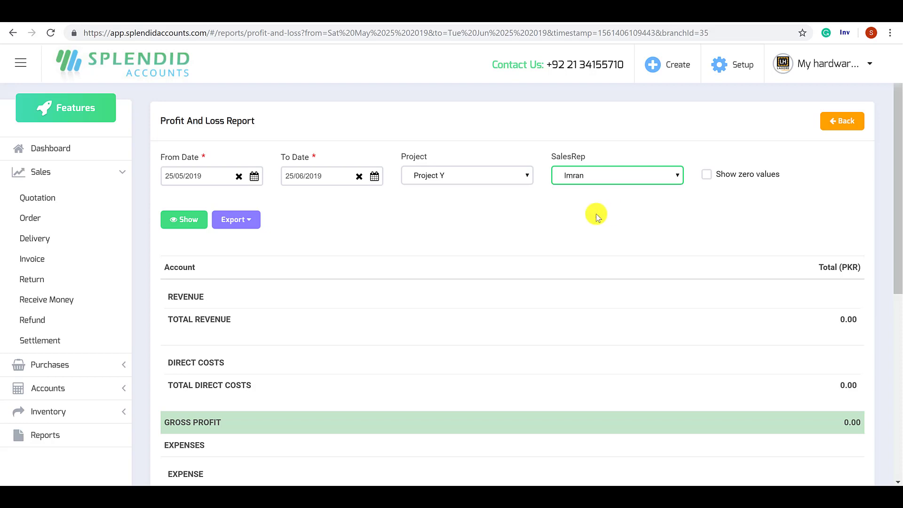
click(187, 220)
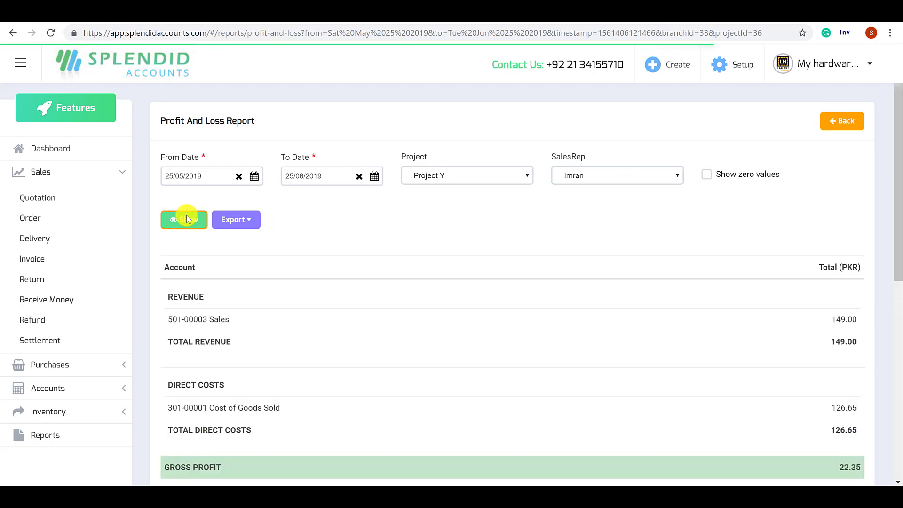
scroll(706, 300, down, 4)
scroll(836, 300, up, 4)
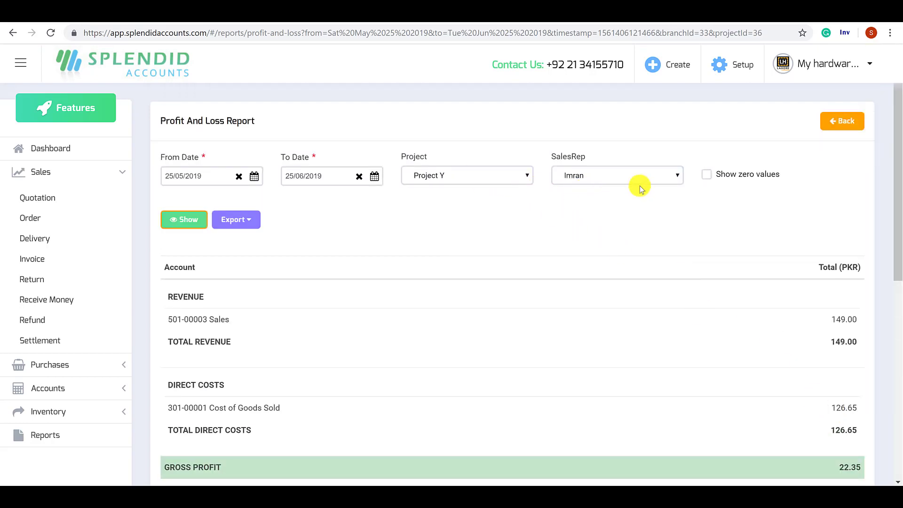
scroll(774, 286, down, 9)
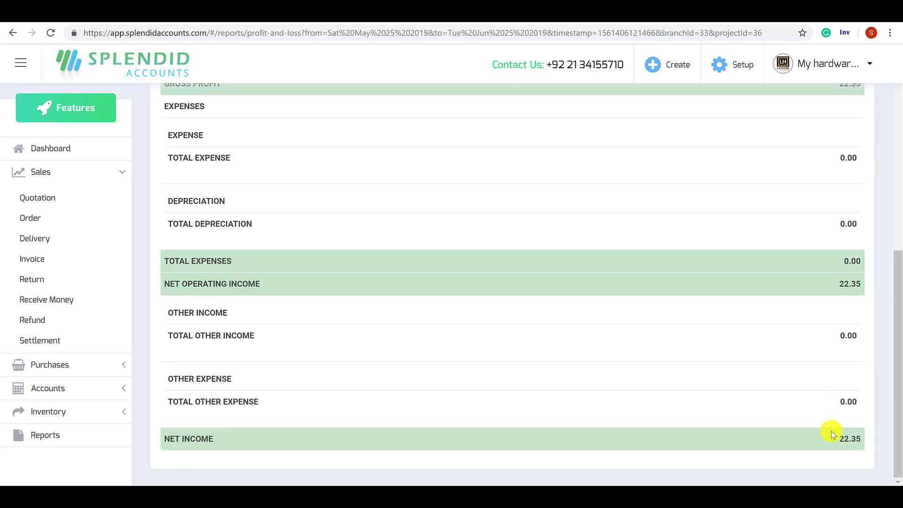
scroll(516, 210, up, 9)
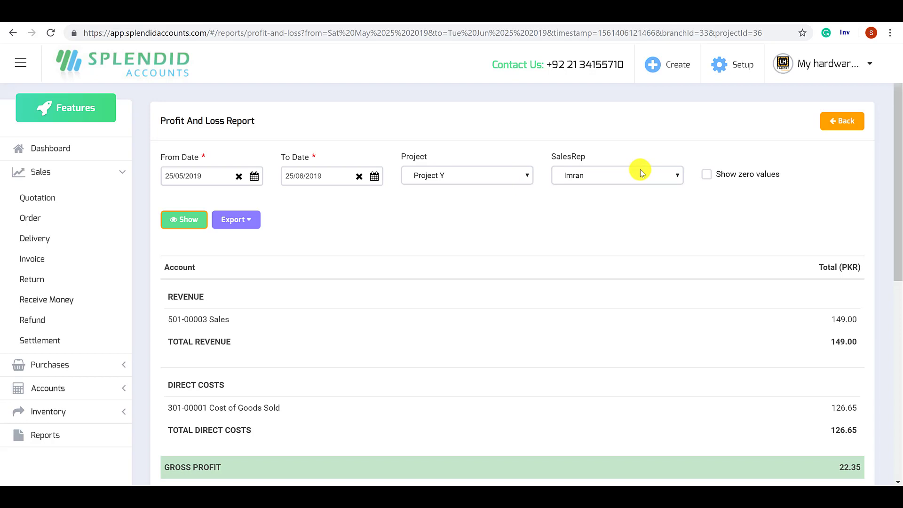
Step: Open the expenses list and start a new expense
click(32, 388)
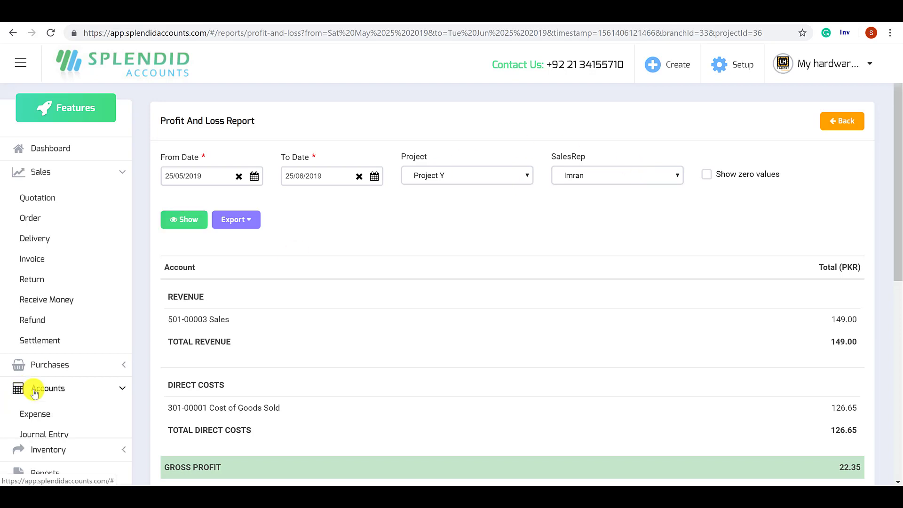
click(37, 412)
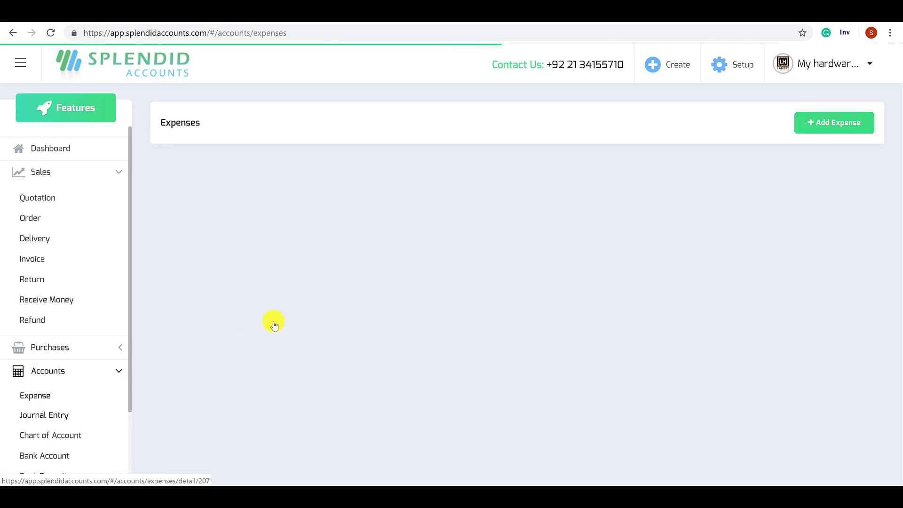
scroll(517, 329, down, 1)
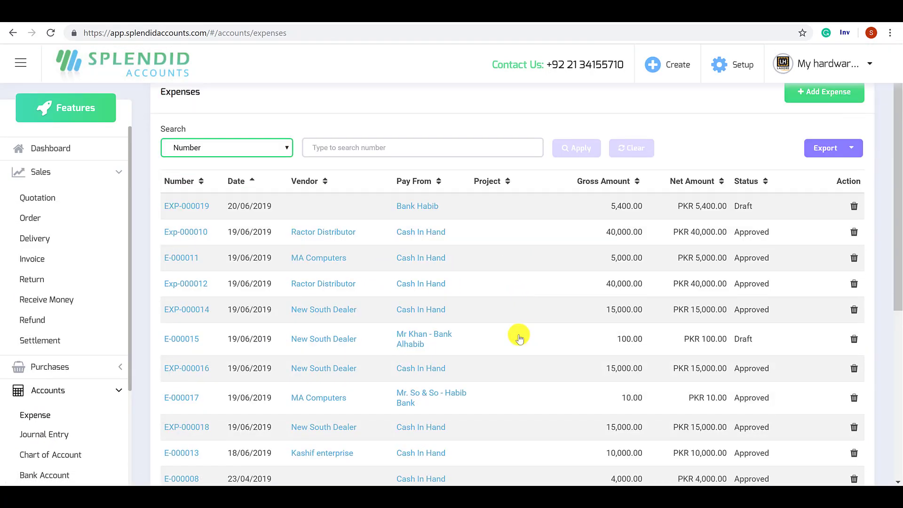
scroll(686, 202, up, 1)
click(823, 121)
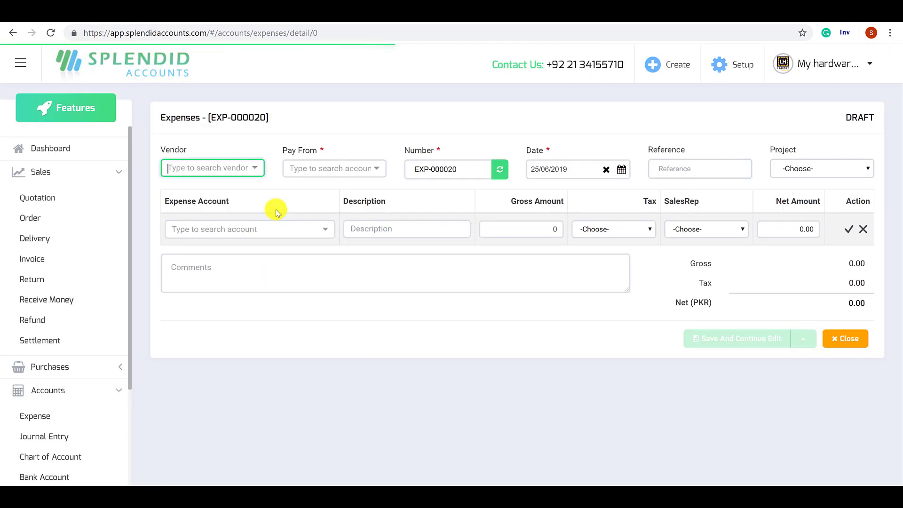
Step: Assign the new expense to Project Z and leave the sales representative on its line unselected
click(836, 168)
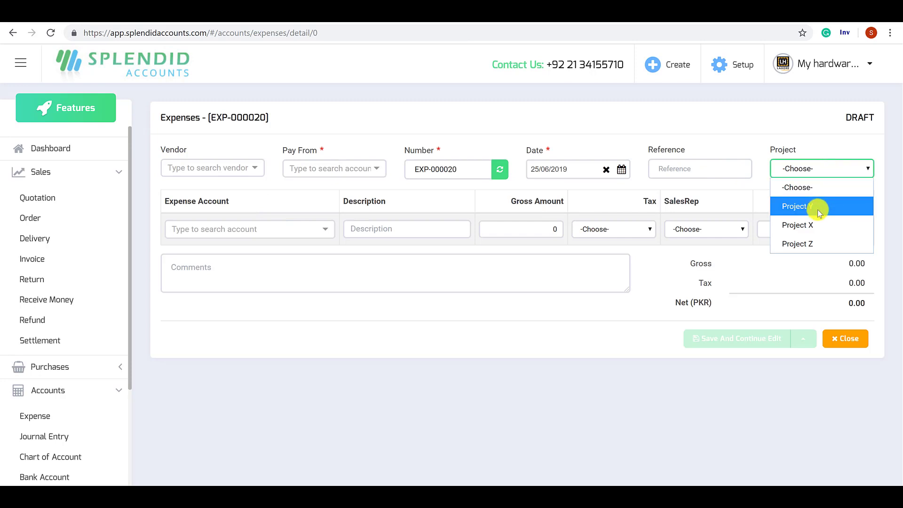
click(822, 244)
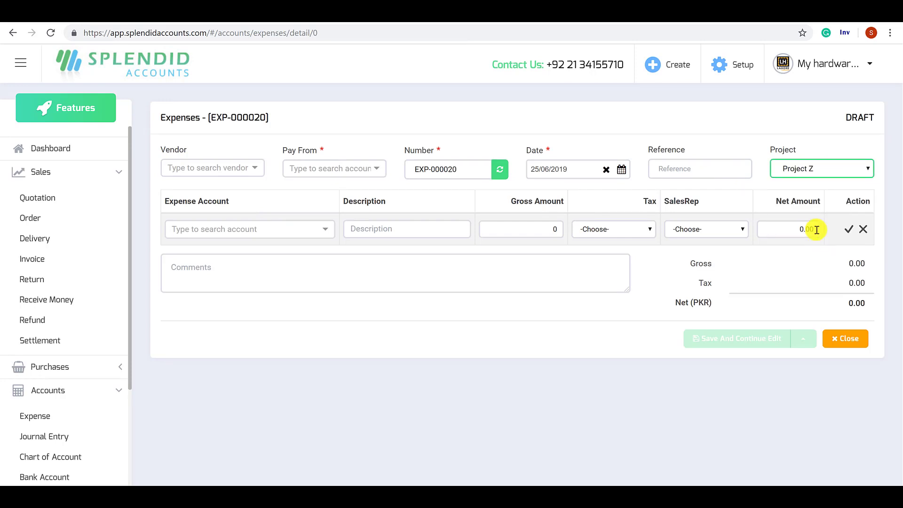
click(696, 229)
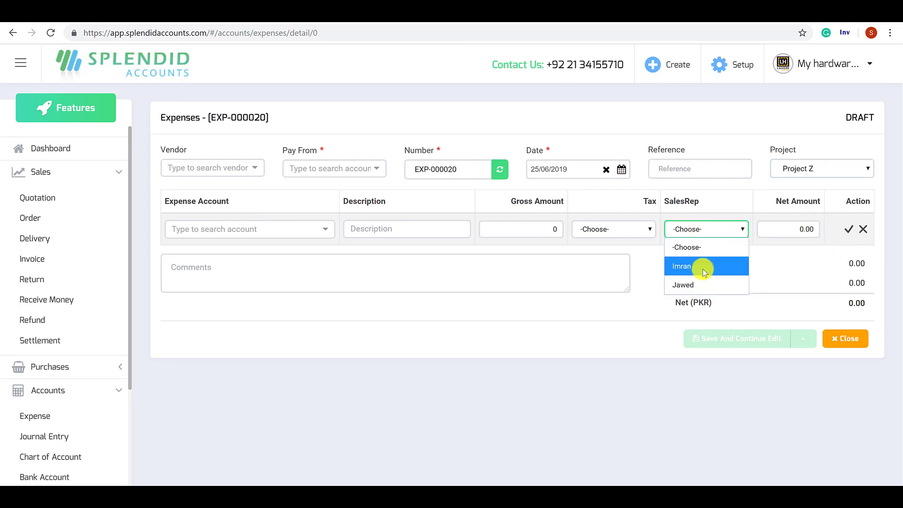
click(701, 252)
Step: Set the expense line's account to 303-00004 - Bank Fees with a gross amount of 50
click(238, 228)
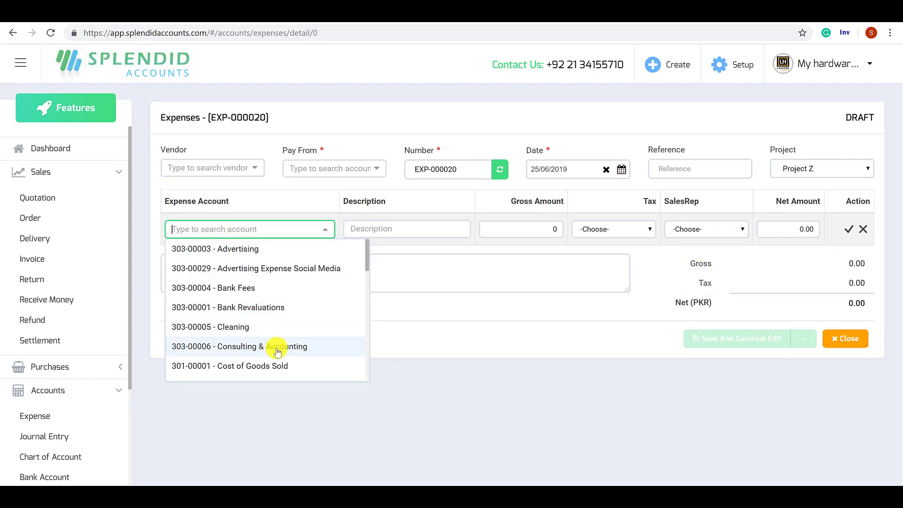
click(263, 289)
click(526, 229)
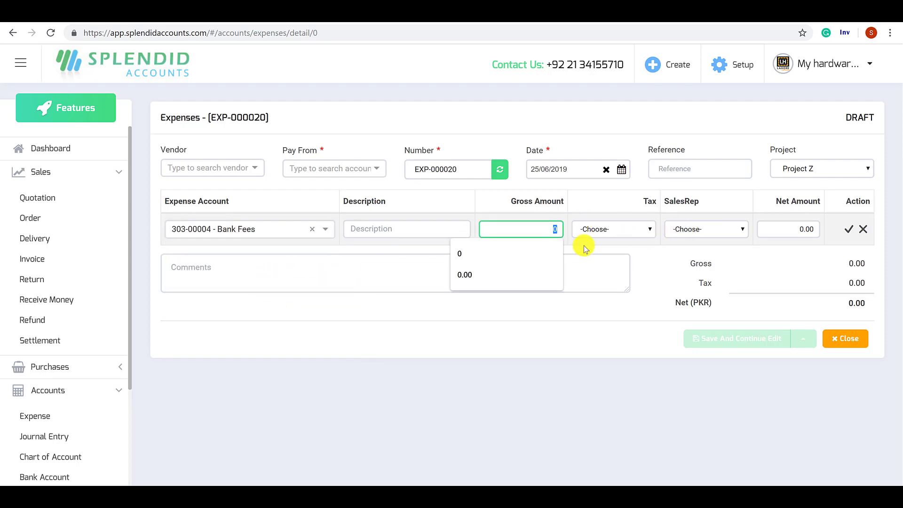
text(50)
Step: Set the expense to be paid from Cash In Hand, then save and approve it
click(331, 168)
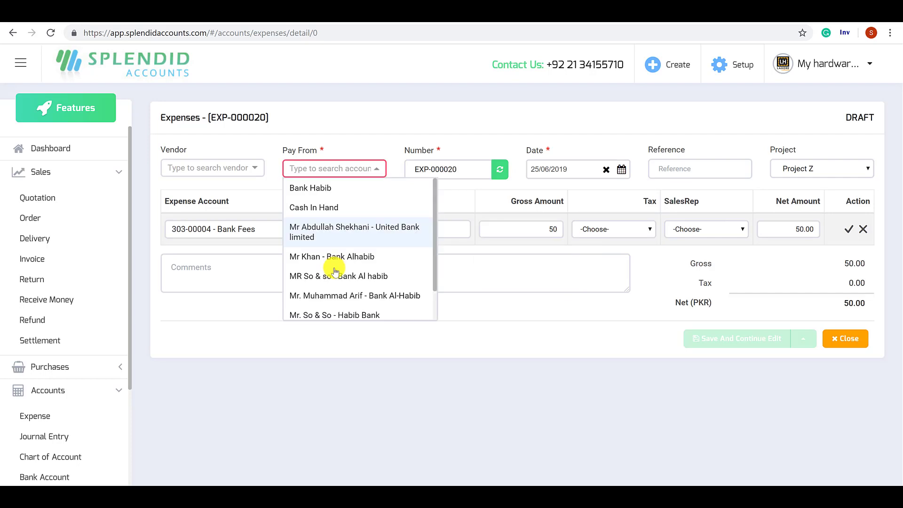
click(368, 212)
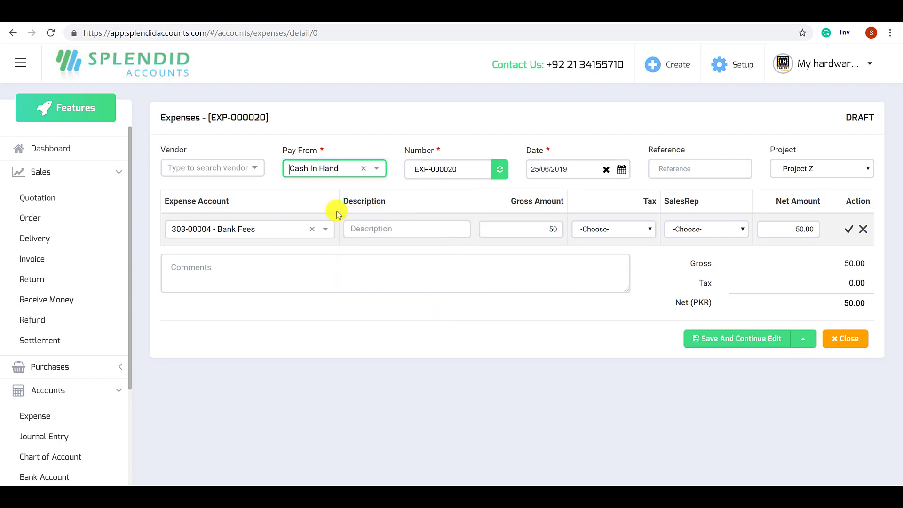
click(338, 170)
click(360, 136)
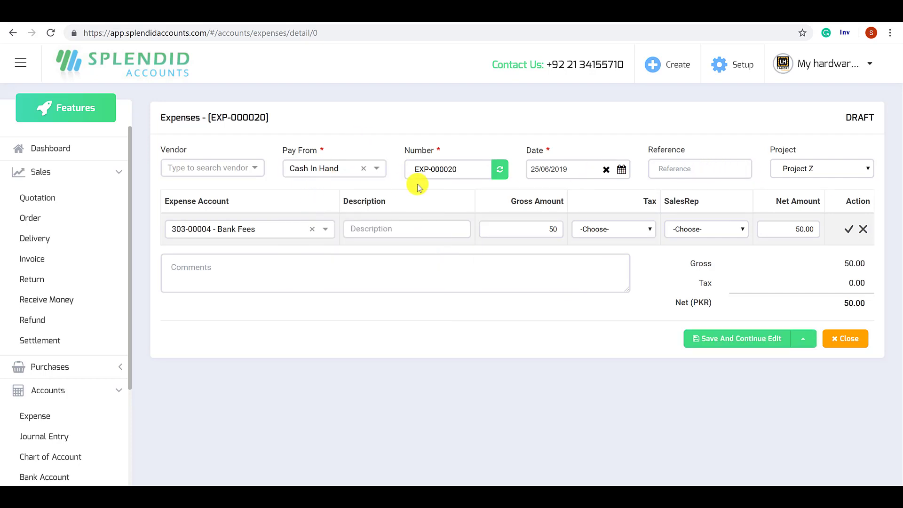
click(789, 340)
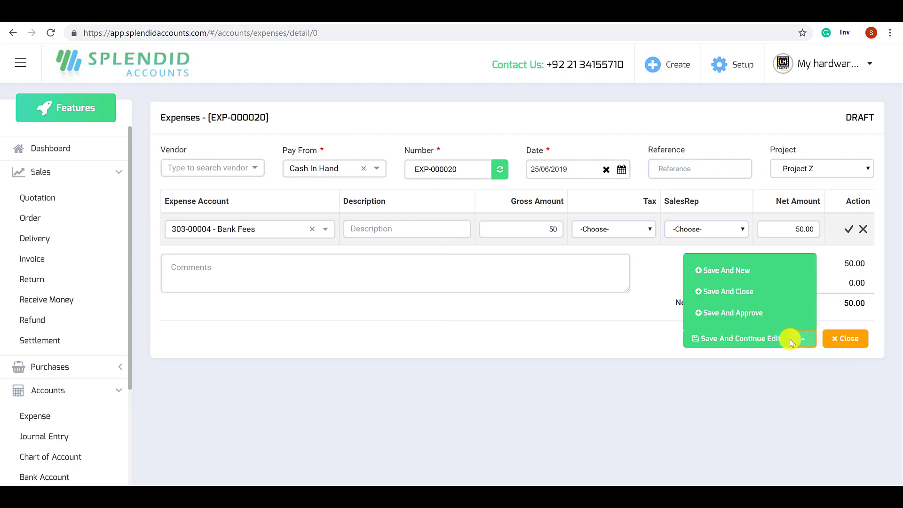
click(751, 313)
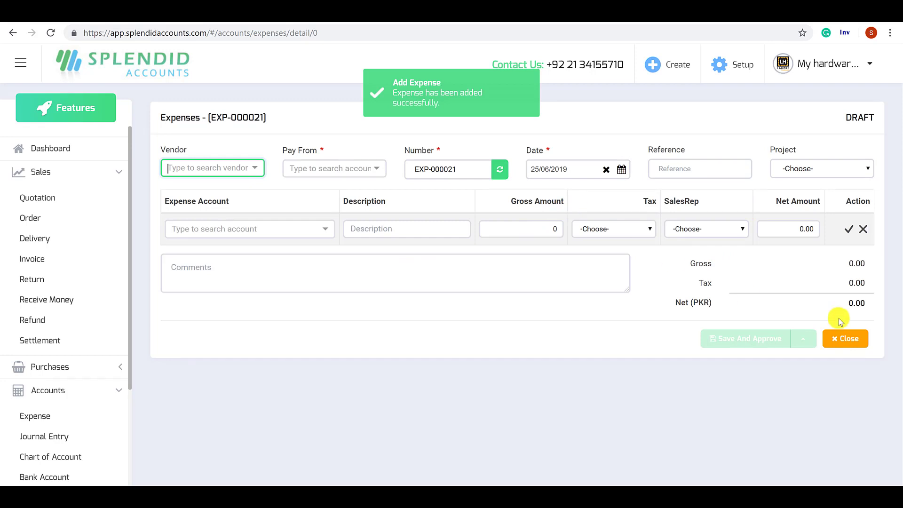
Step: Return to the expenses list, review the details of the saved Project Z expense and close it
click(830, 339)
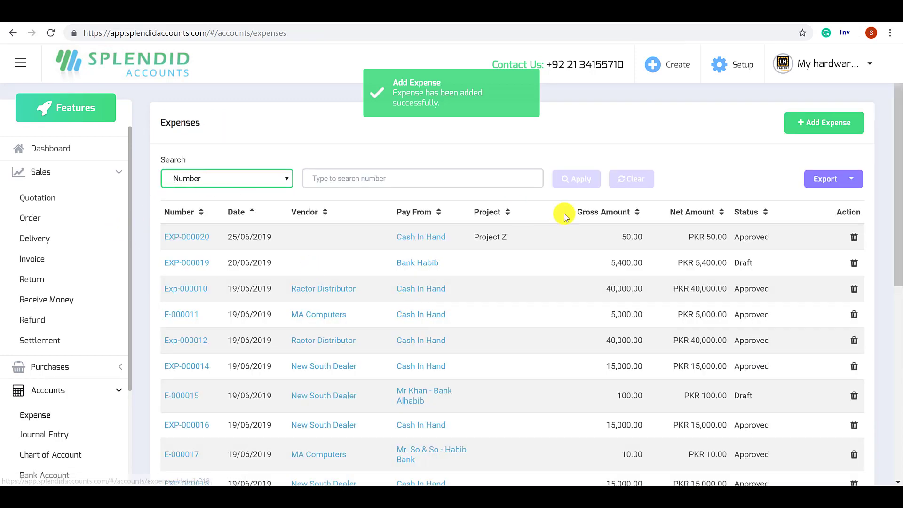
click(195, 240)
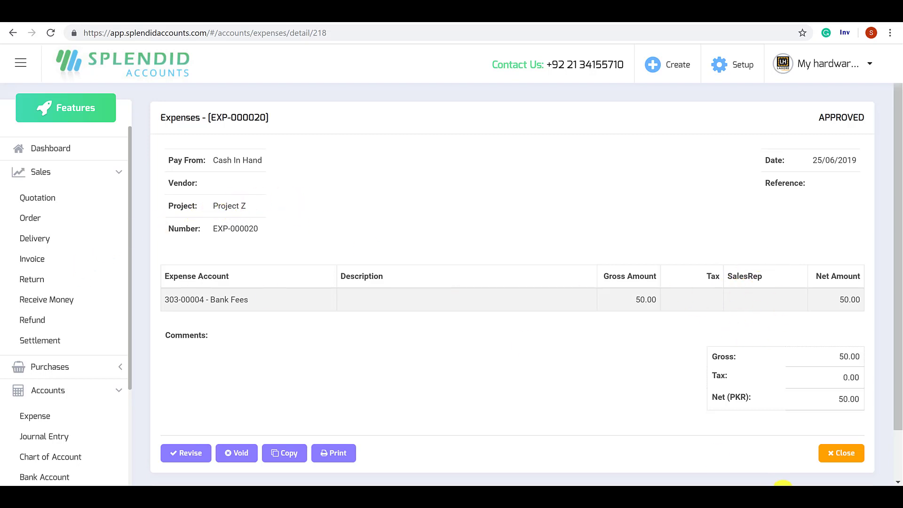
click(833, 451)
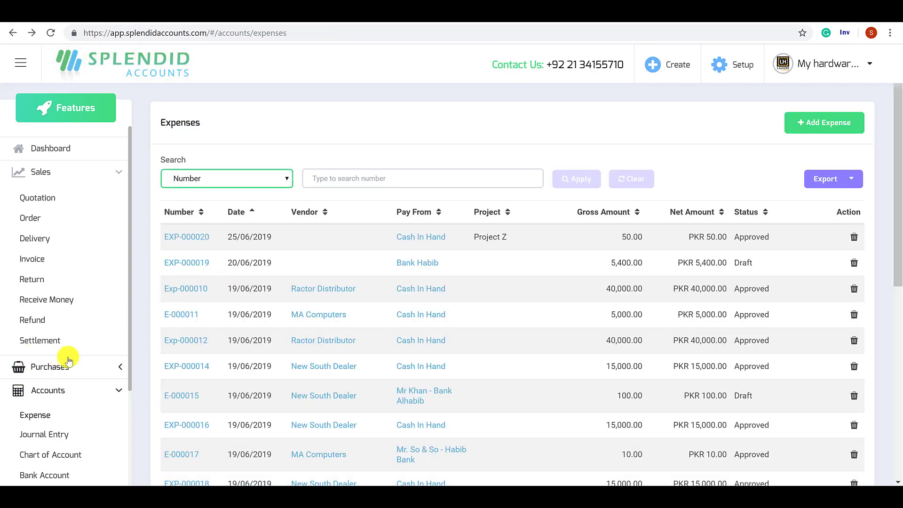
Step: Run the Profit and Loss report for Project Z and examine its expenses and net income
scroll(58, 372, down, 3)
click(54, 474)
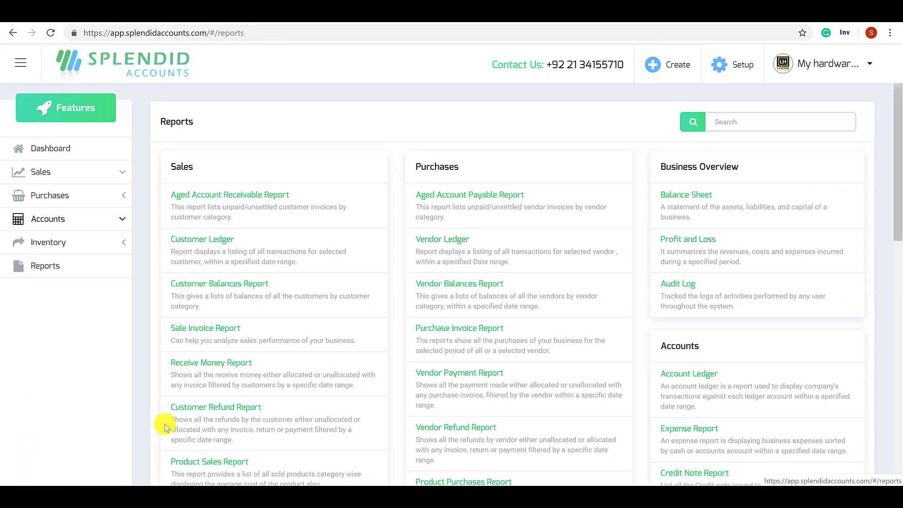
click(693, 241)
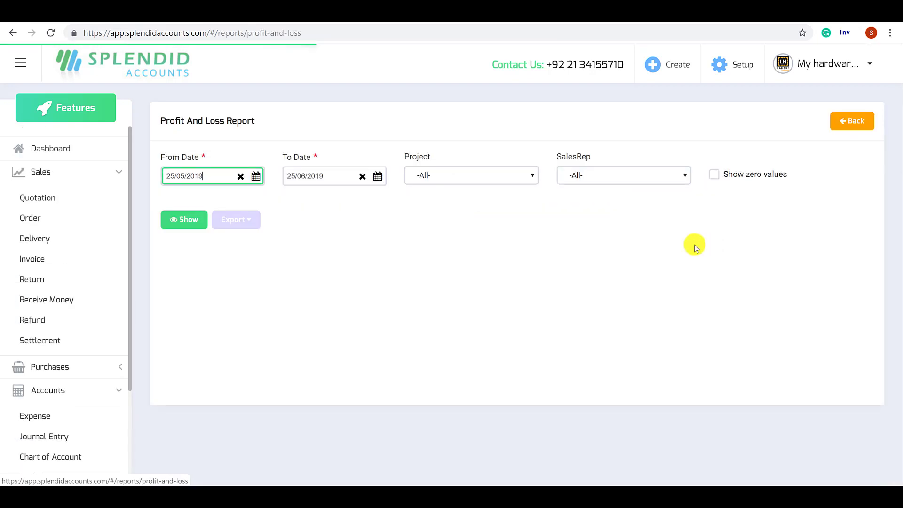
click(454, 176)
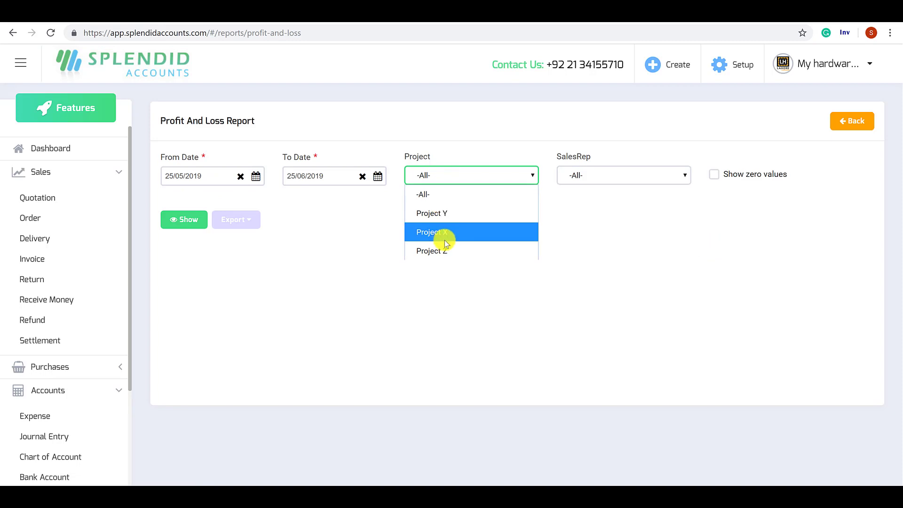
click(449, 253)
click(166, 221)
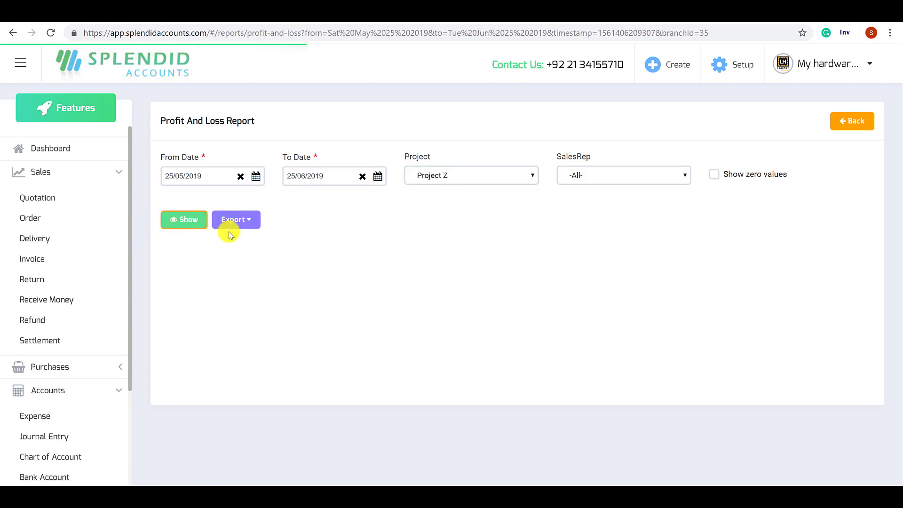
scroll(550, 282, down, 8)
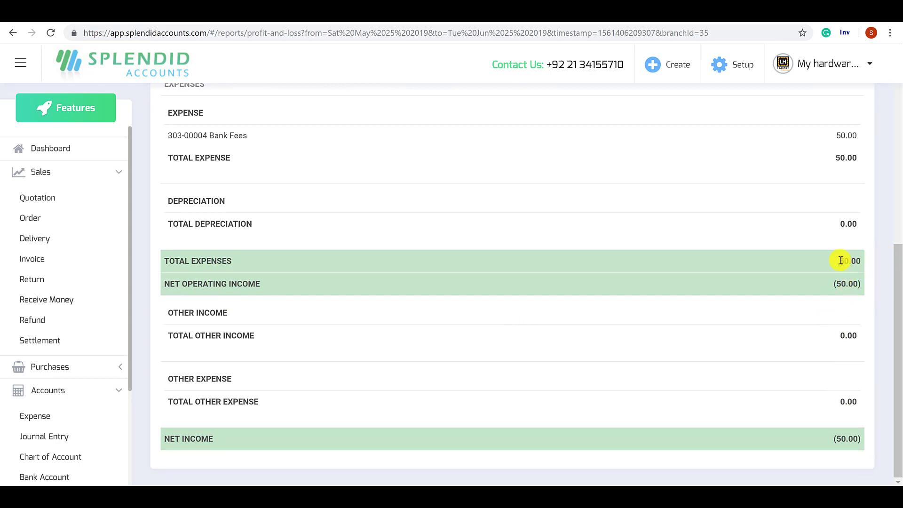
scroll(515, 331, up, 8)
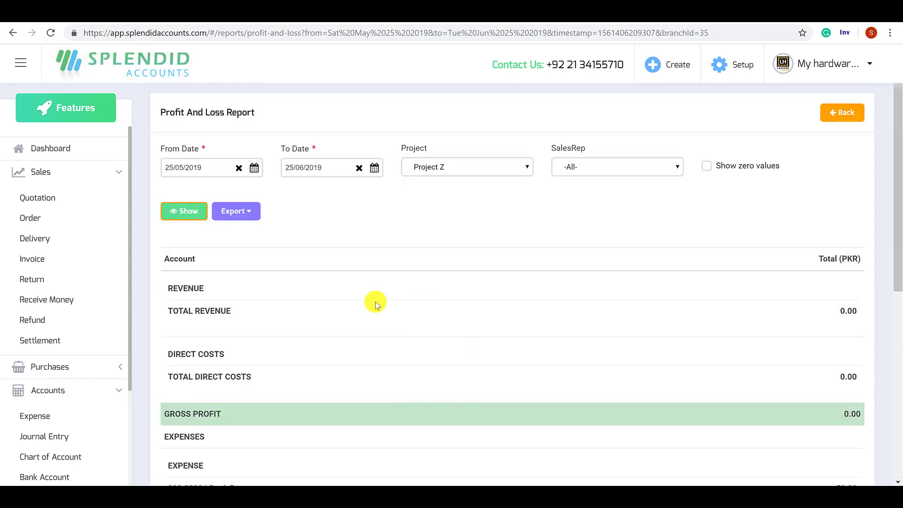
Step: Open the credit notes list and examine its Project and SalesRep columns
scroll(48, 332, down, 3)
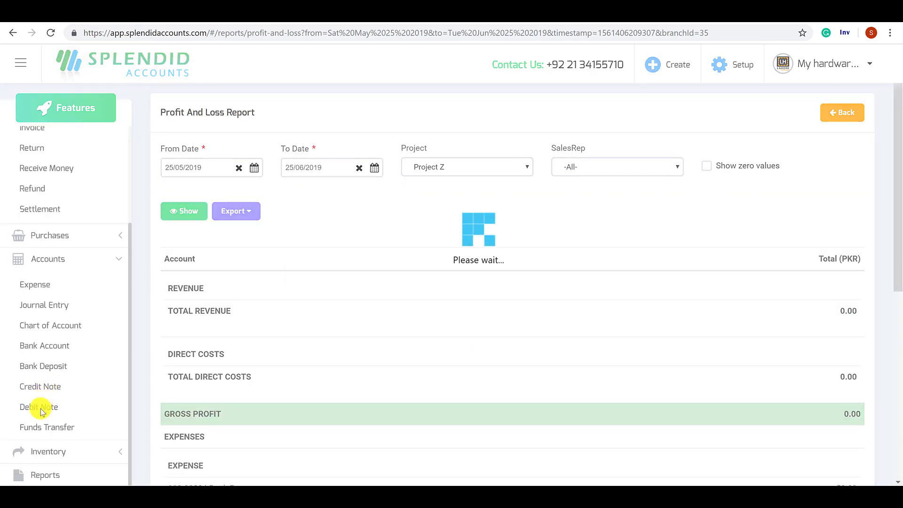
click(48, 386)
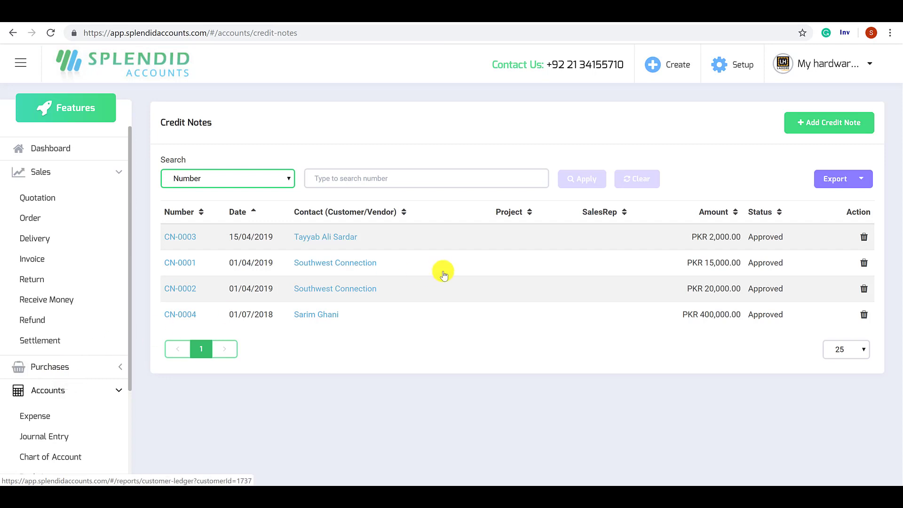
scroll(48, 423, down, 3)
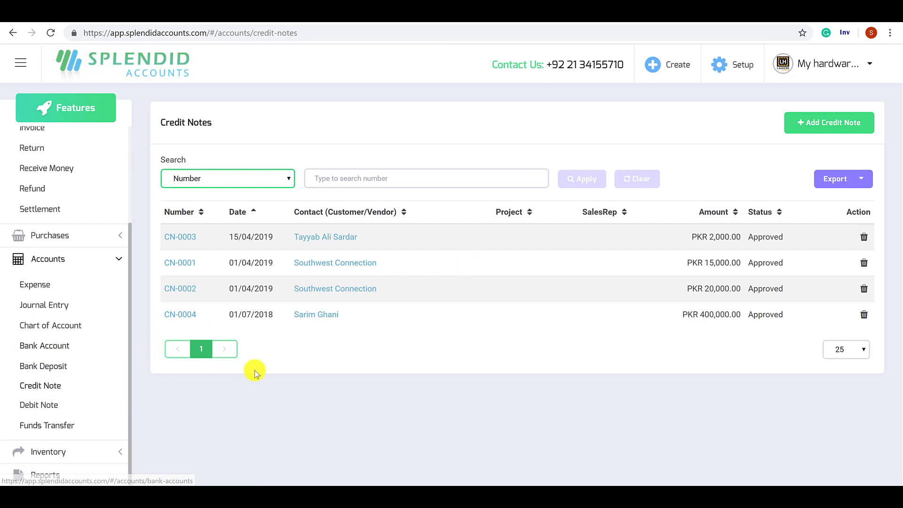
scroll(47, 306, up, 3)
Step: Collapse the Accounts and Sales navigation groups and check the search criteria available for credit notes
click(92, 391)
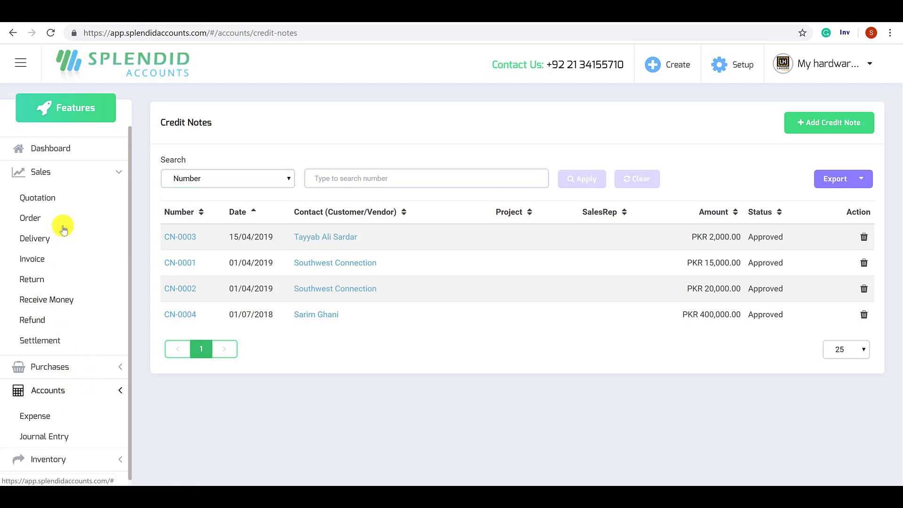
click(68, 172)
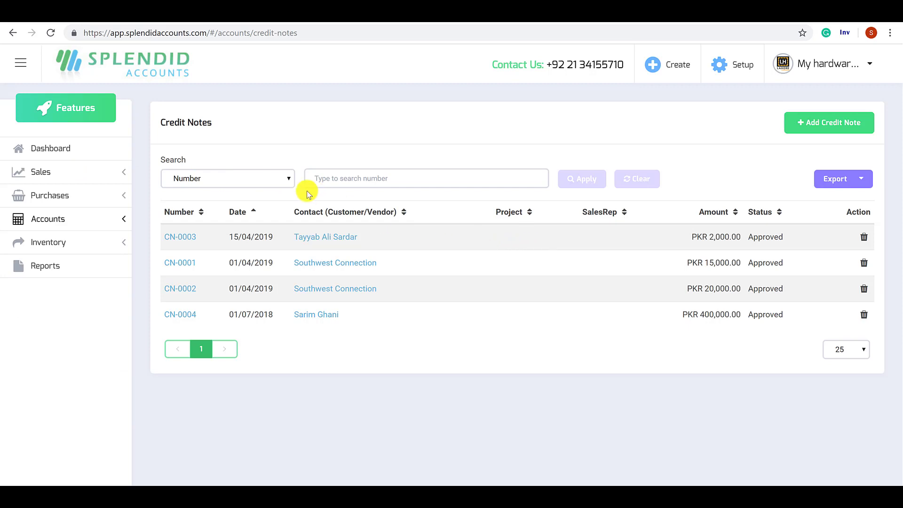
click(270, 182)
click(440, 138)
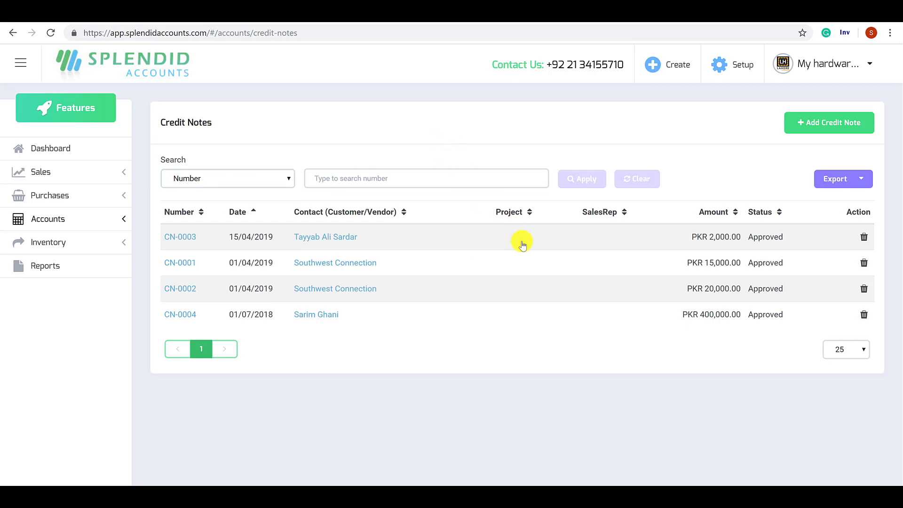